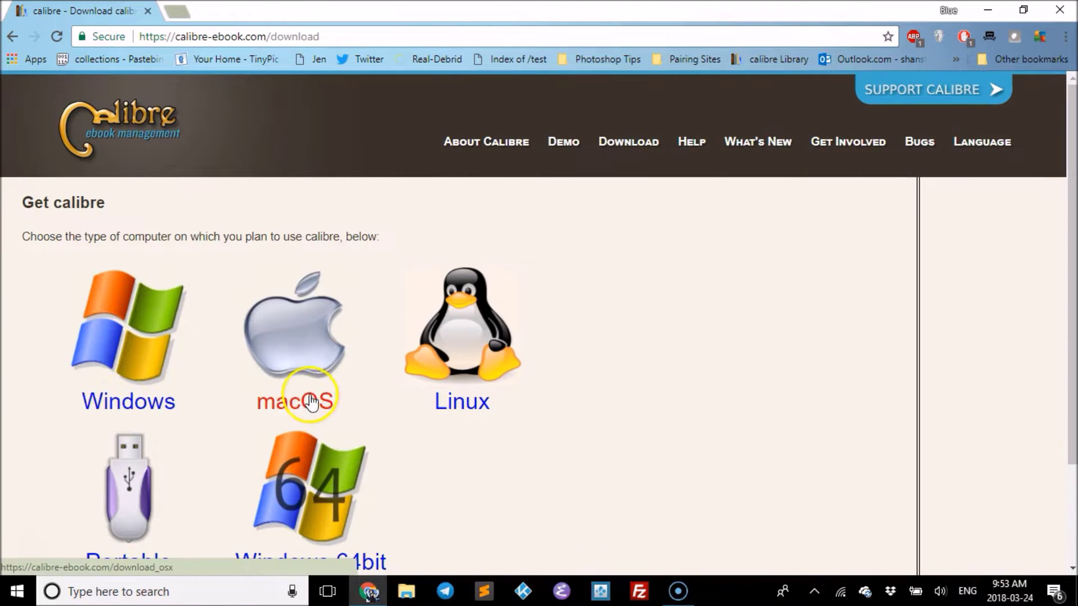
Download the calibre Windows installer from calibre-ebook.com
{"action": "left_click", "coordinate": [137, 409]}
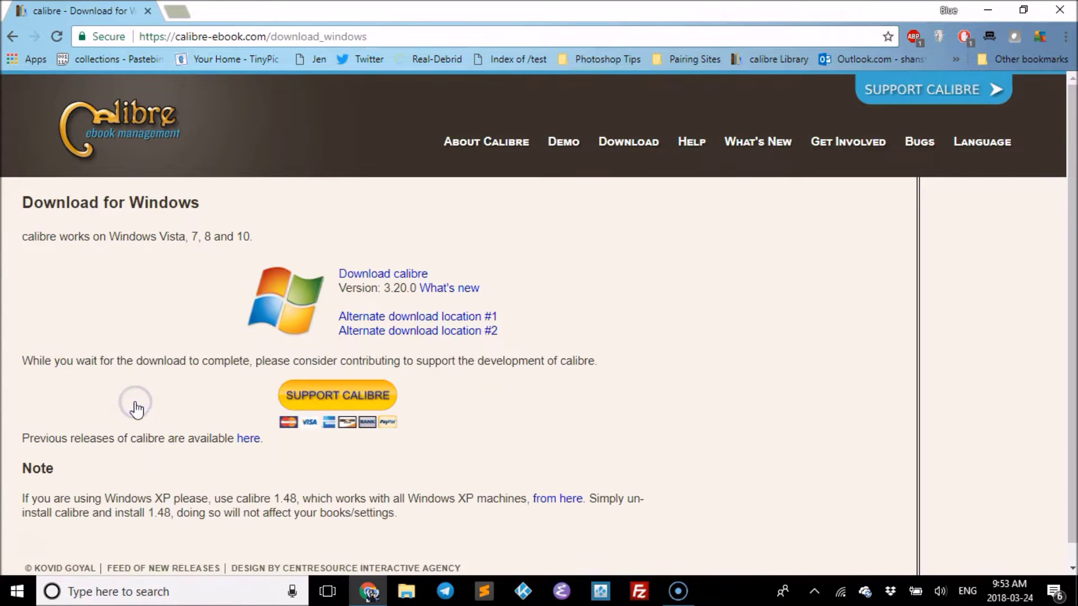
{"action": "left_click", "coordinate": [368, 281]}
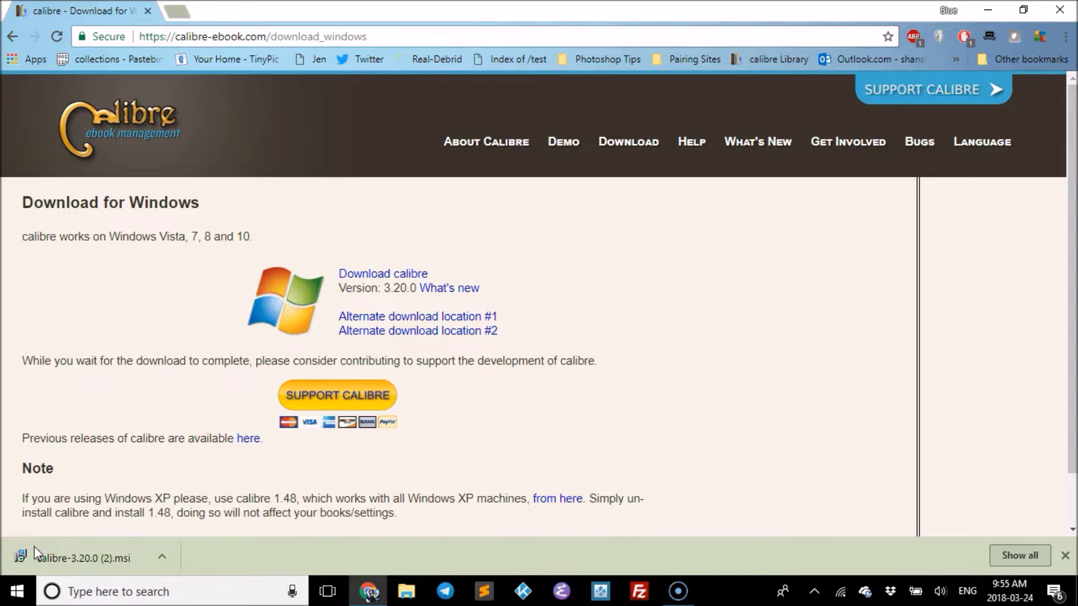
Run the calibre 3.20 installer, accept the license, install, and finish with calibre launched
{"action": "left_click", "coordinate": [121, 561]}
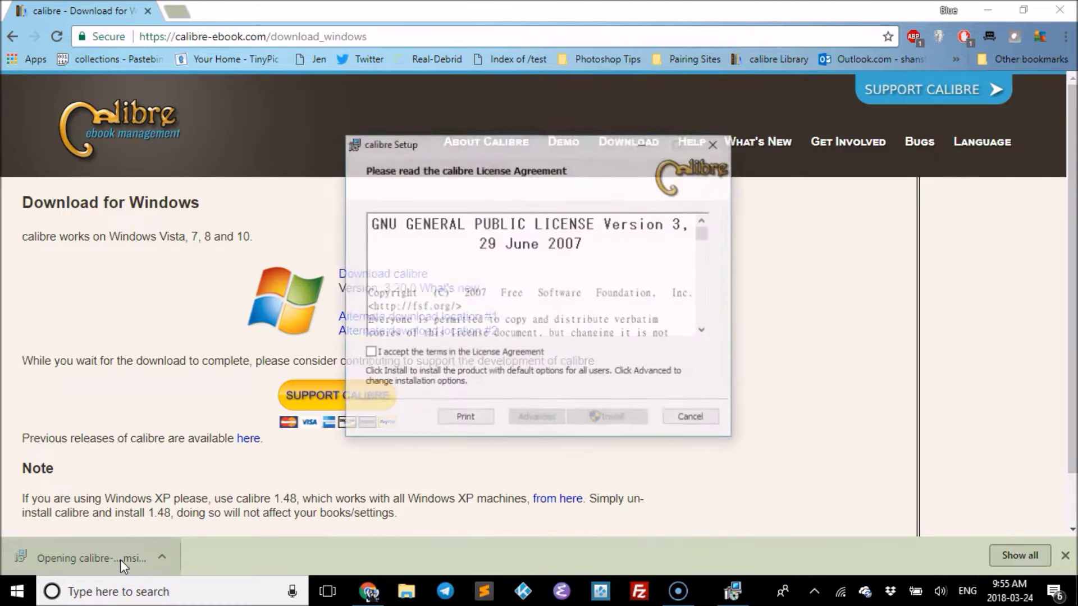
{"action": "left_click", "coordinate": [370, 355]}
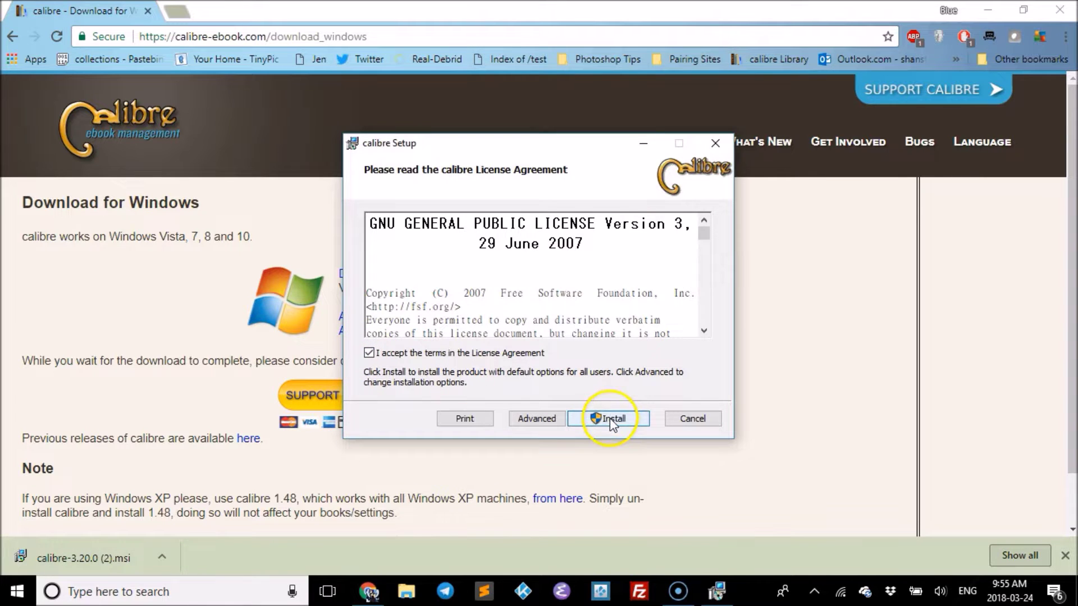
{"action": "left_click", "coordinate": [609, 418]}
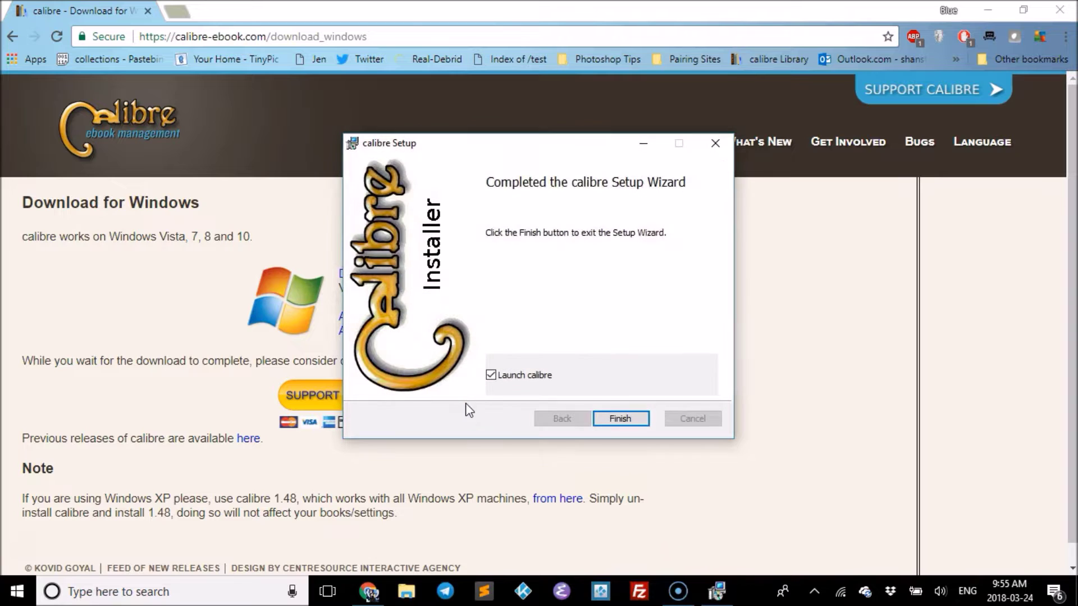
{"action": "left_click", "coordinate": [622, 418]}
{"action": "left_click", "coordinate": [621, 419]}
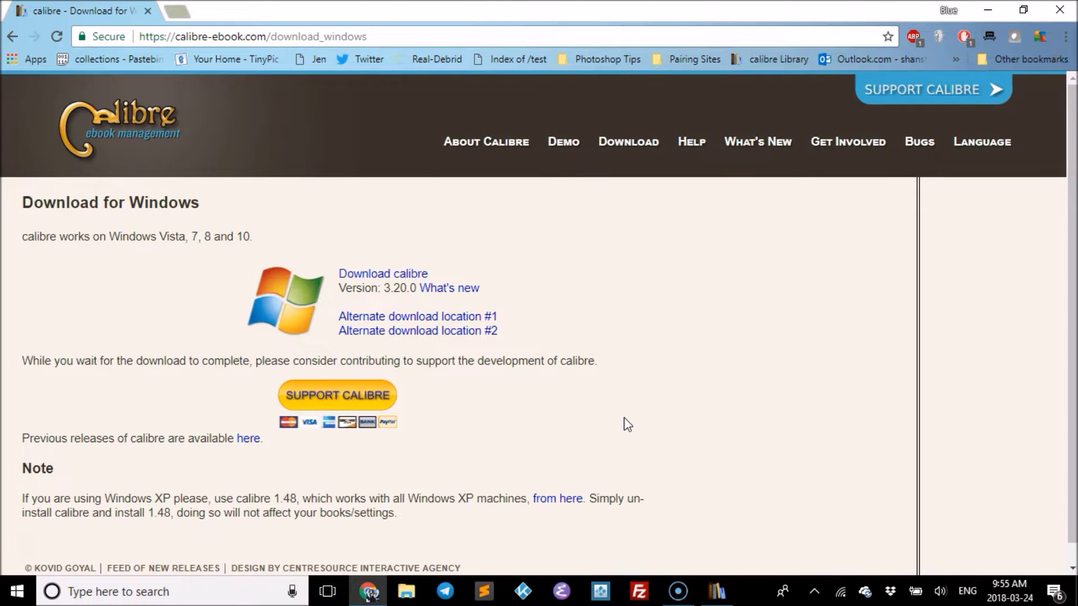
{"action": "left_click", "coordinate": [716, 592]}
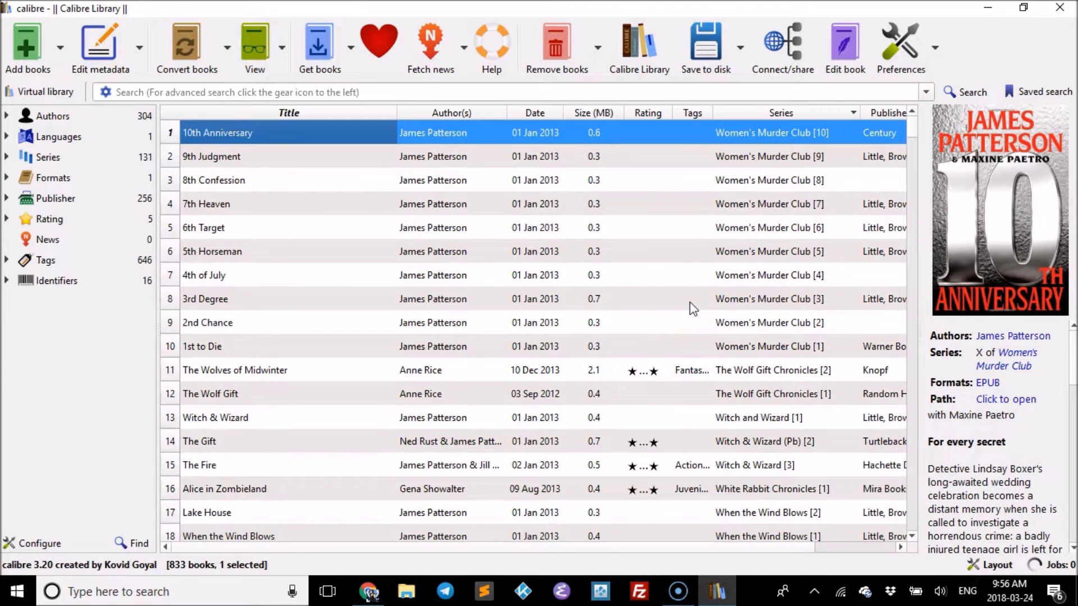
Create an empty library in the Dropbox folder 'Calibre Library Test 2' via Switch/create library
{"action": "left_click", "coordinate": [636, 50]}
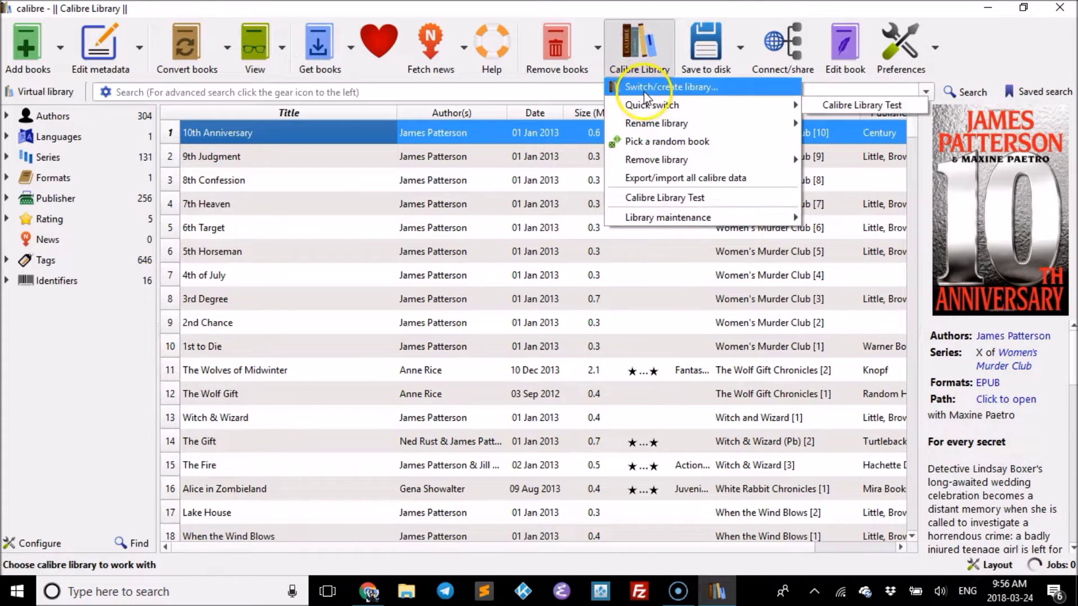
{"action": "left_click", "coordinate": [647, 88]}
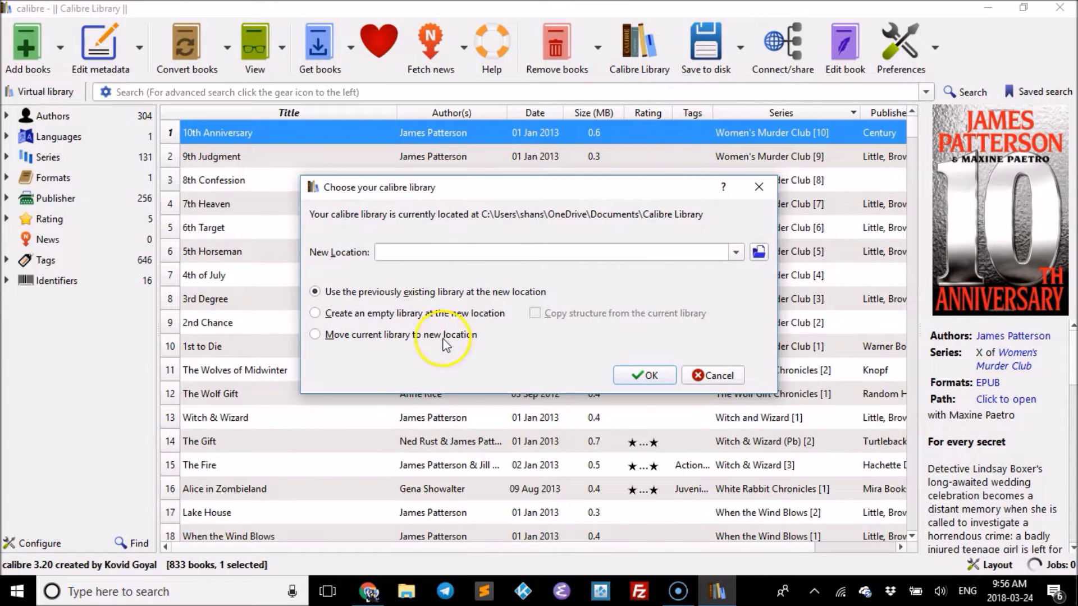
{"action": "left_click", "coordinate": [314, 314]}
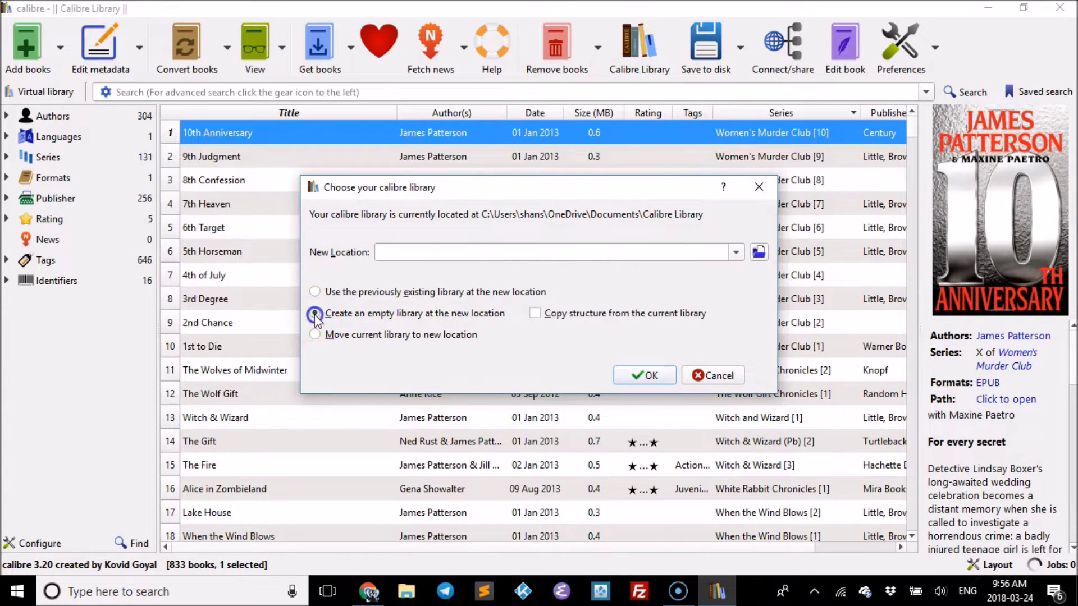
{"action": "left_click", "coordinate": [759, 254]}
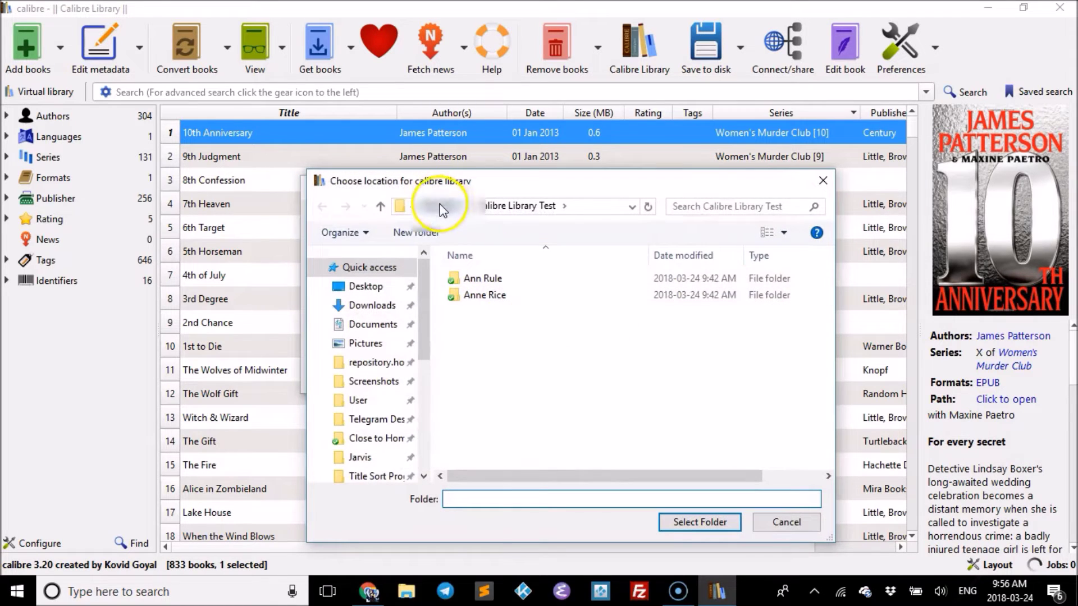
{"action": "left_click", "coordinate": [440, 205]}
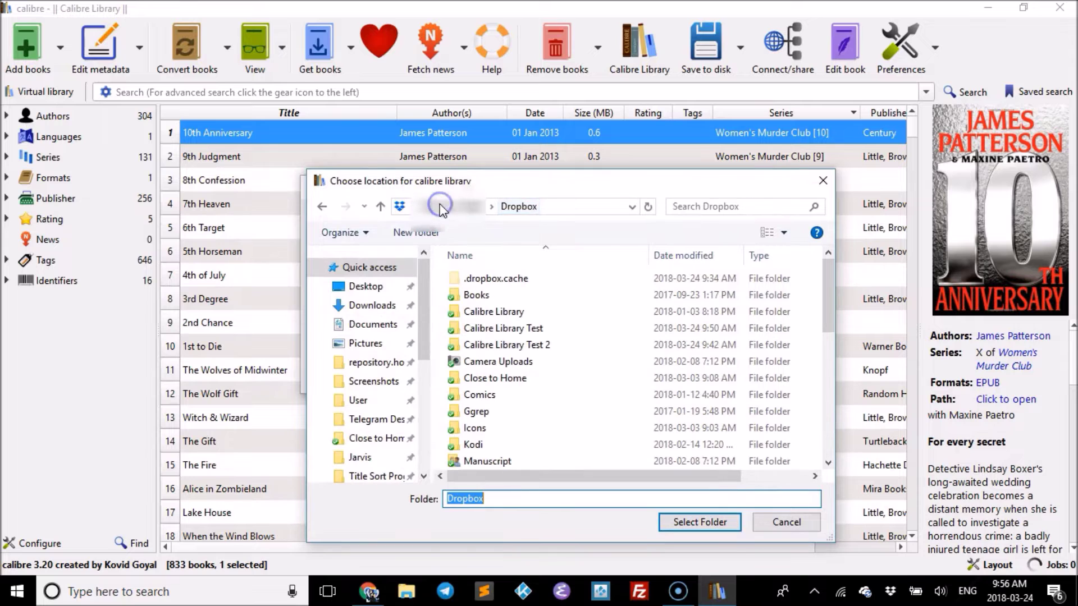
{"action": "double_click", "coordinate": [498, 346]}
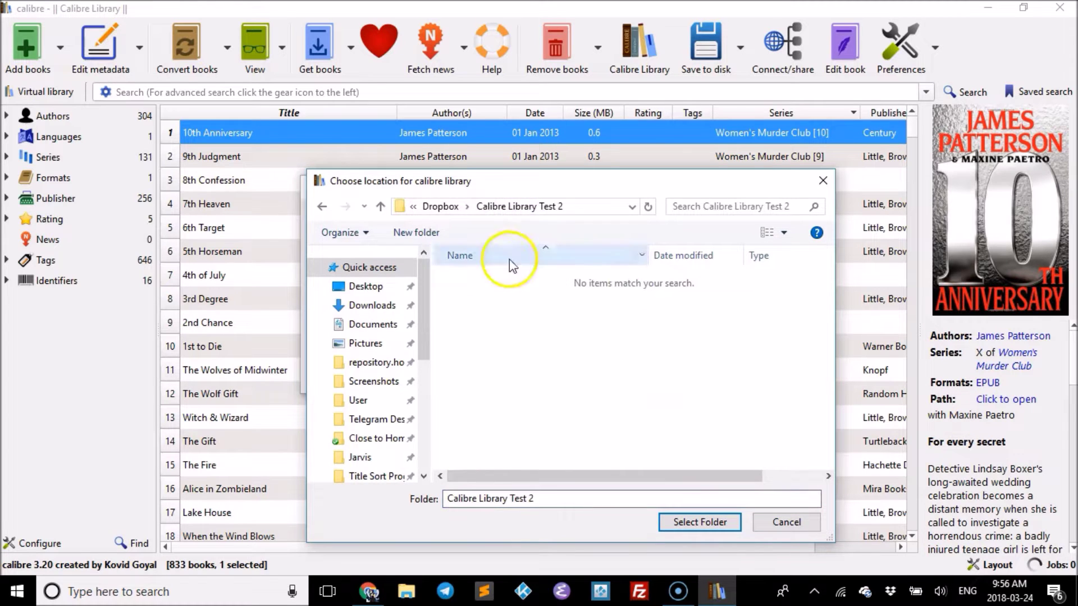
{"action": "left_click", "coordinate": [686, 523]}
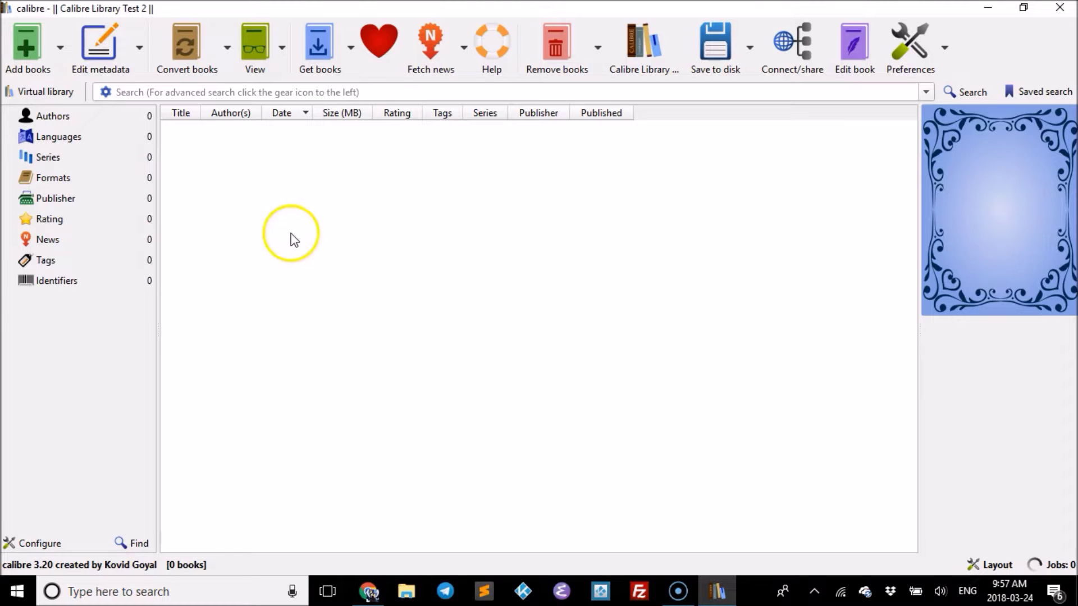
Import 'Blackwood Farm - Anne Rice.epub' into the new library and start editing its metadata
{"action": "left_click", "coordinate": [26, 57]}
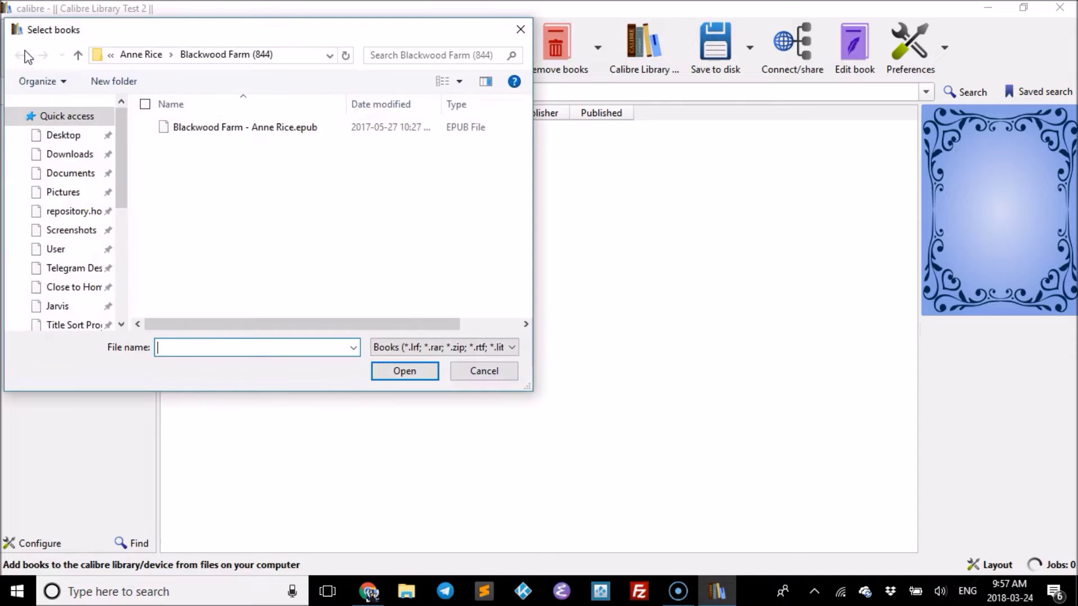
{"action": "left_click", "coordinate": [284, 189]}
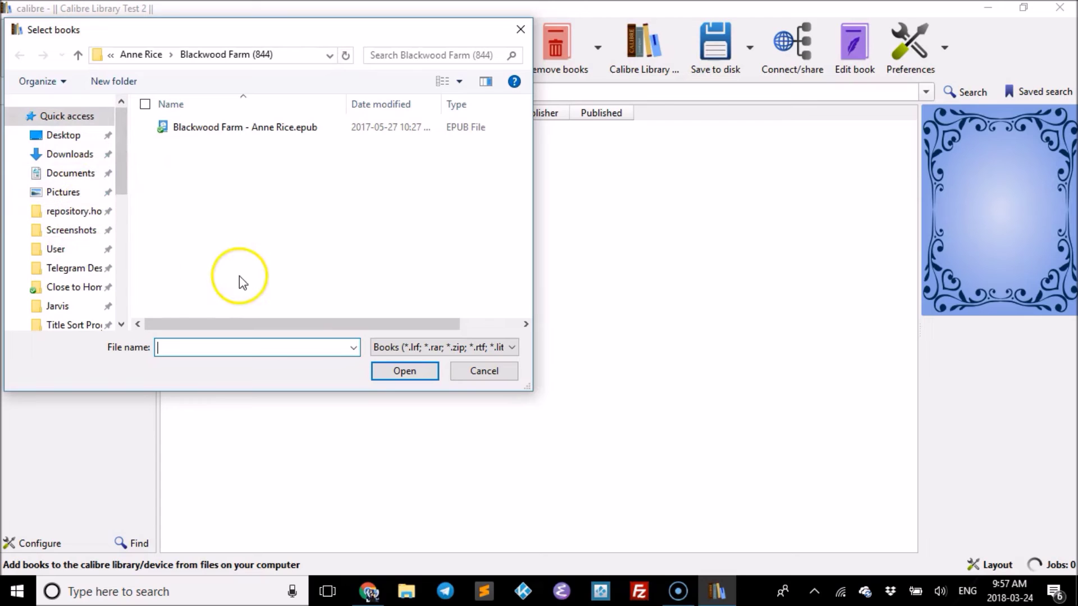
{"action": "mouse_move", "coordinate": [253, 129]}
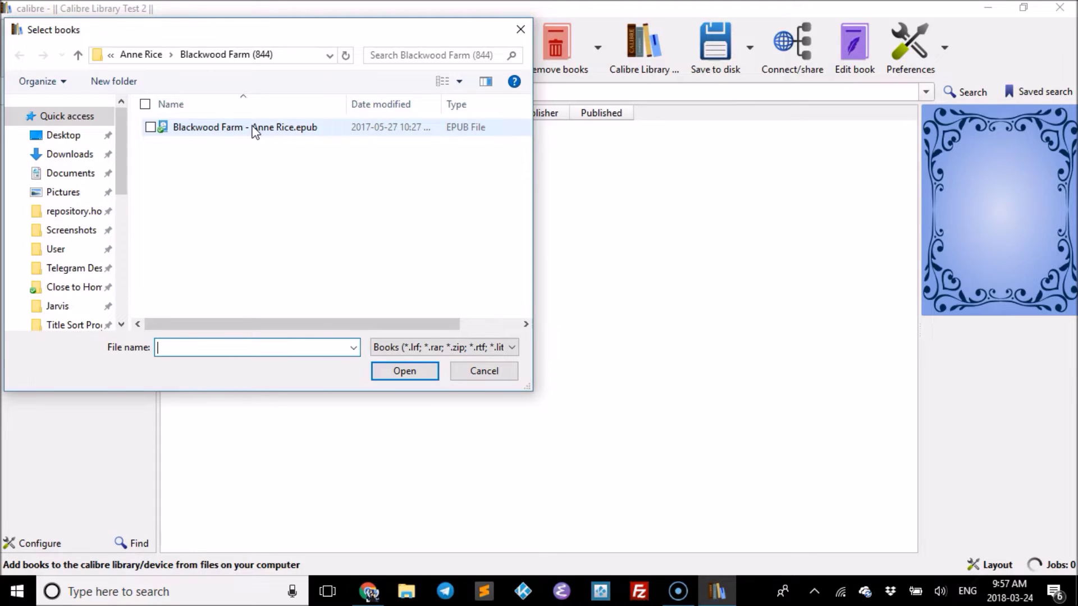
{"action": "left_click", "coordinate": [252, 130]}
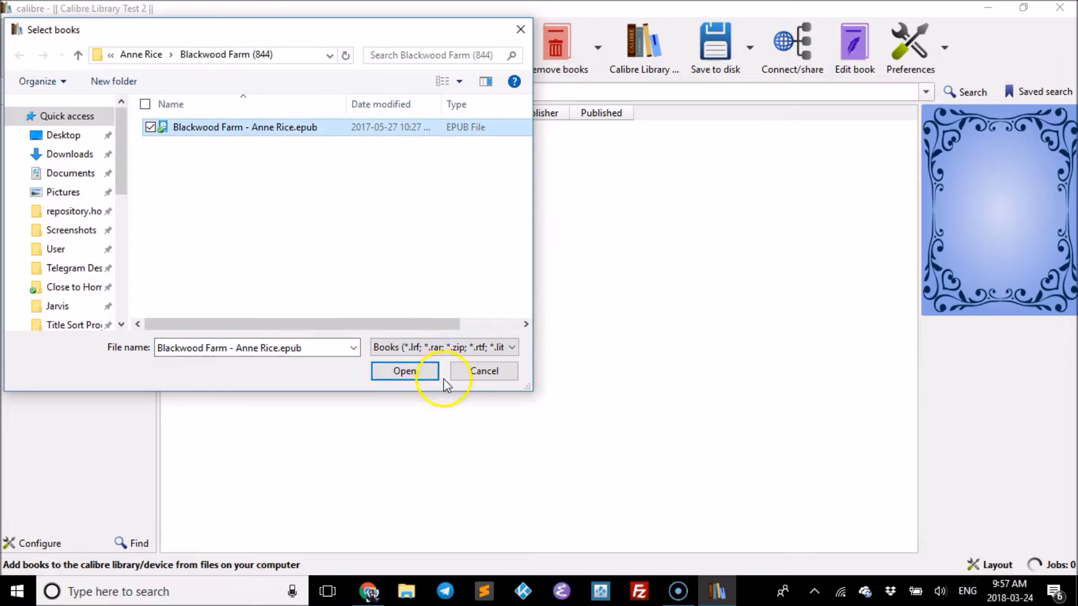
{"action": "left_click", "coordinate": [404, 372]}
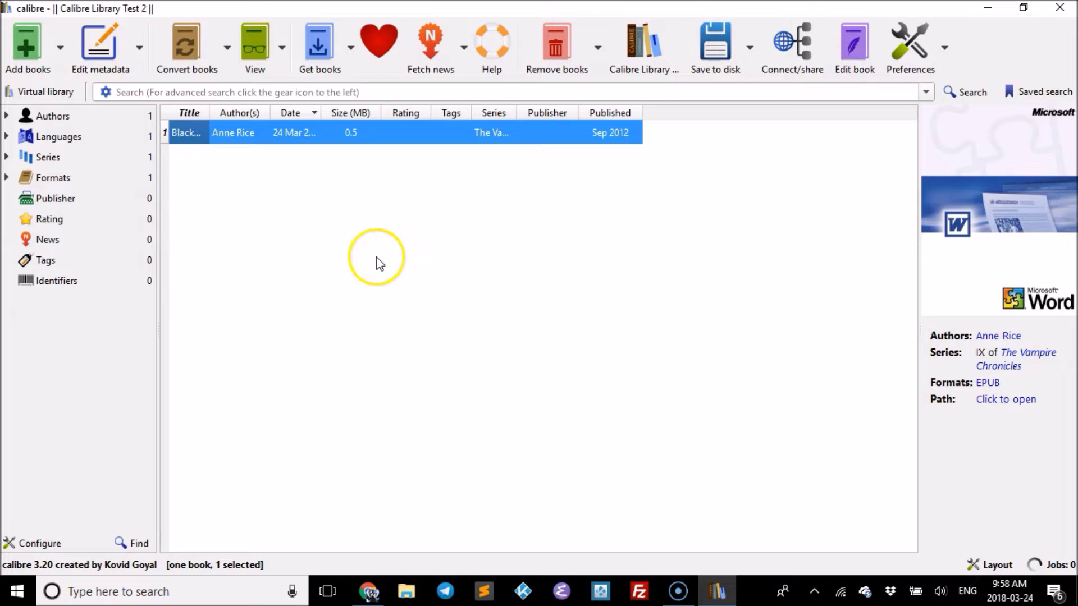
{"action": "left_click", "coordinate": [99, 55]}
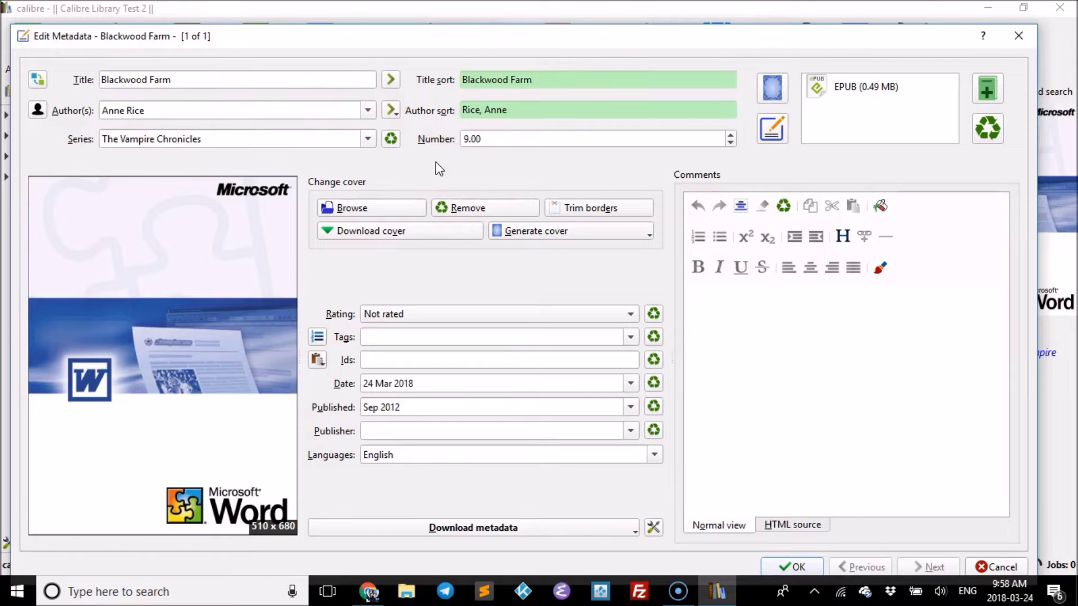
Download Blackwood Farm metadata, compare the matches, and pick the 2002 Ballantine Books edition
{"action": "left_click", "coordinate": [481, 528]}
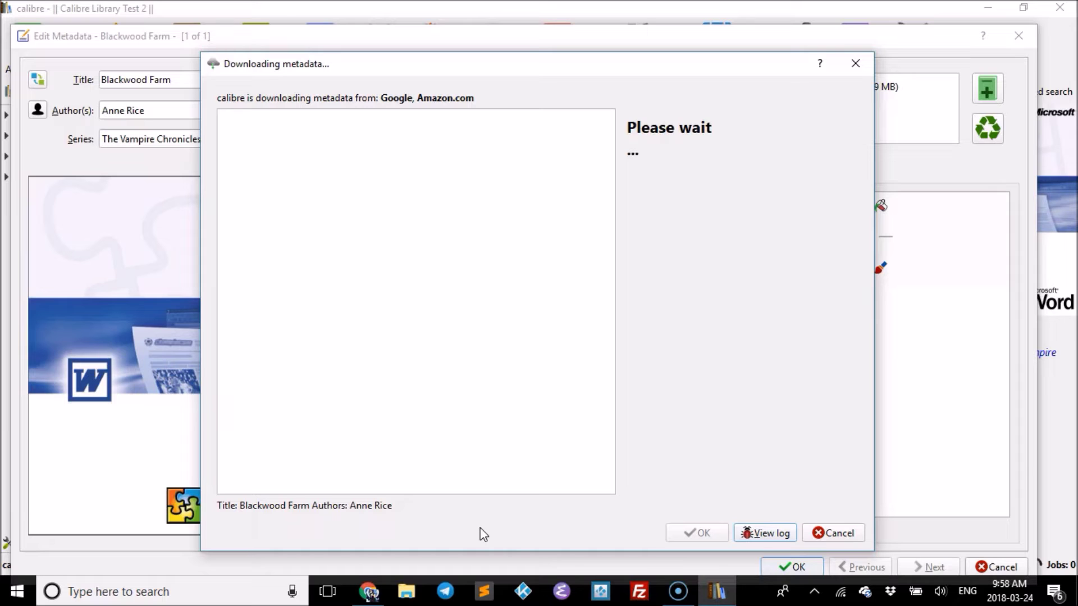
{"action": "left_click", "coordinate": [423, 392]}
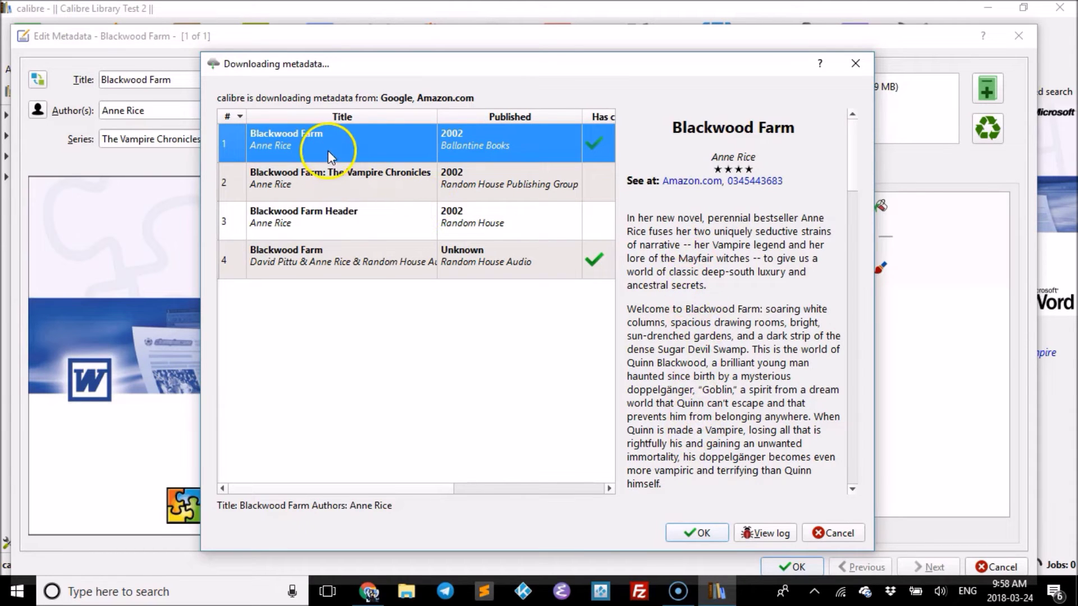
{"action": "left_click", "coordinate": [370, 189]}
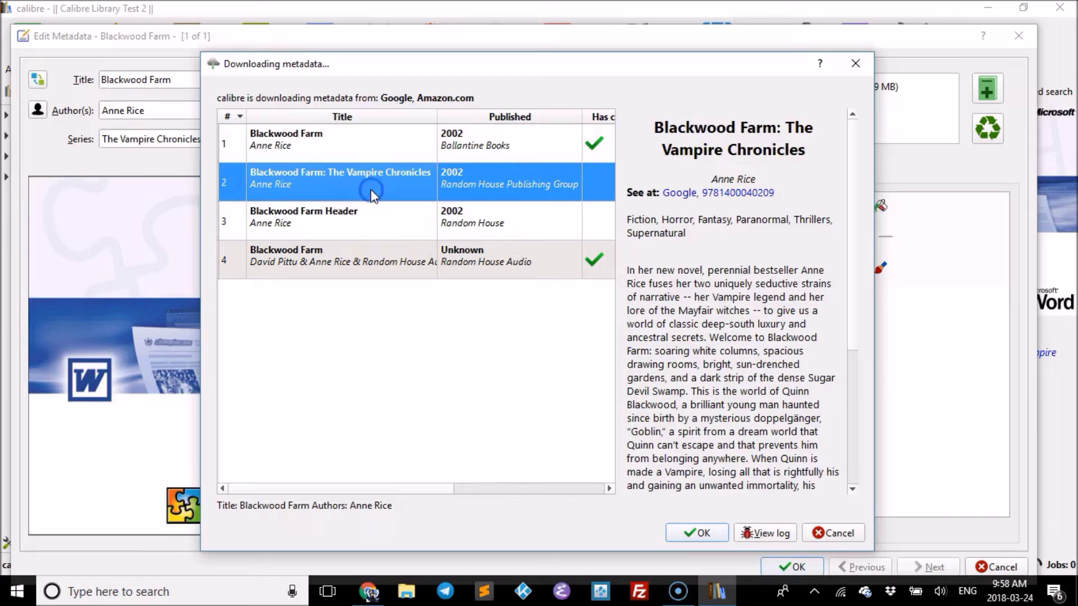
{"action": "left_click", "coordinate": [369, 225]}
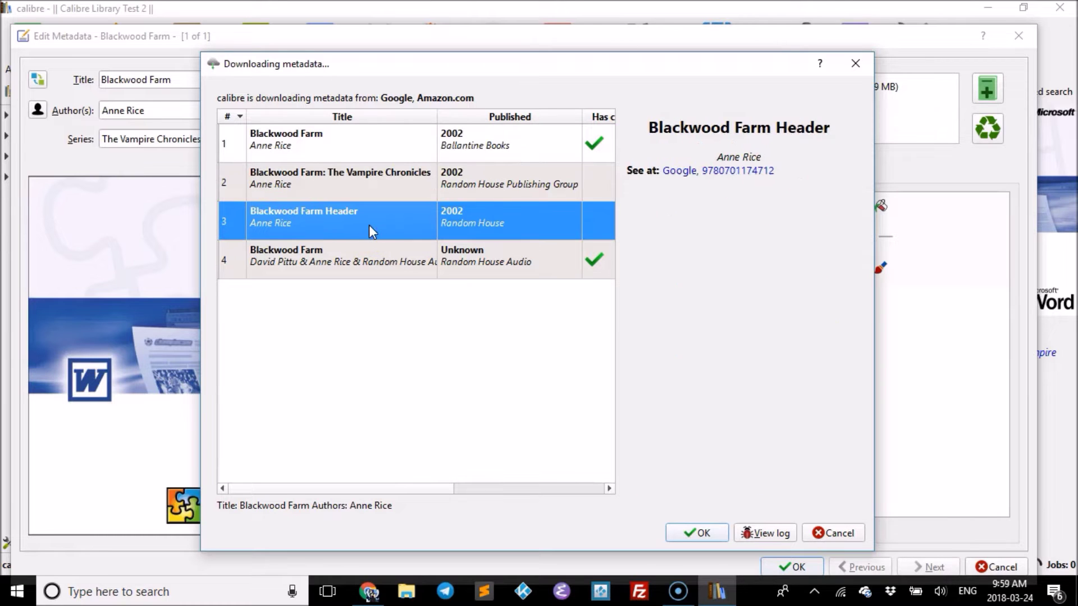
{"action": "left_click", "coordinate": [369, 257]}
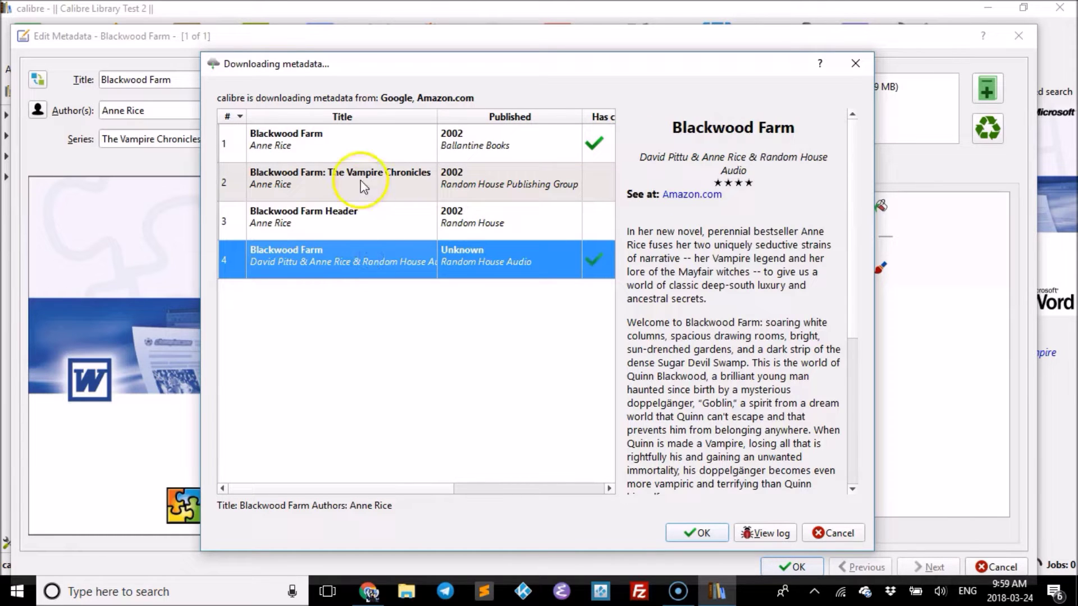
{"action": "left_click", "coordinate": [351, 140]}
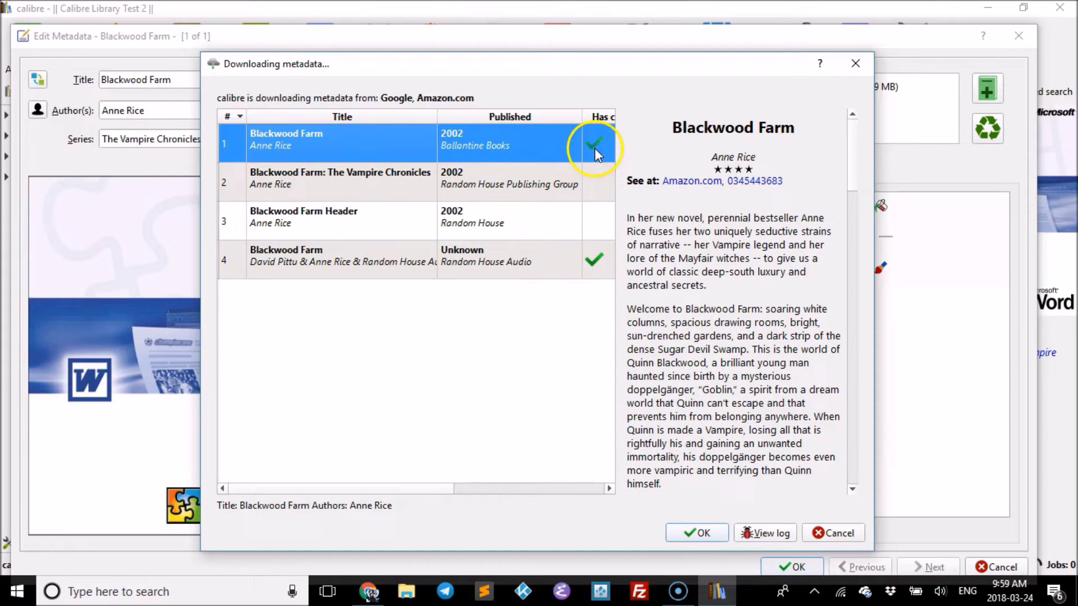
{"action": "left_click", "coordinate": [704, 534]}
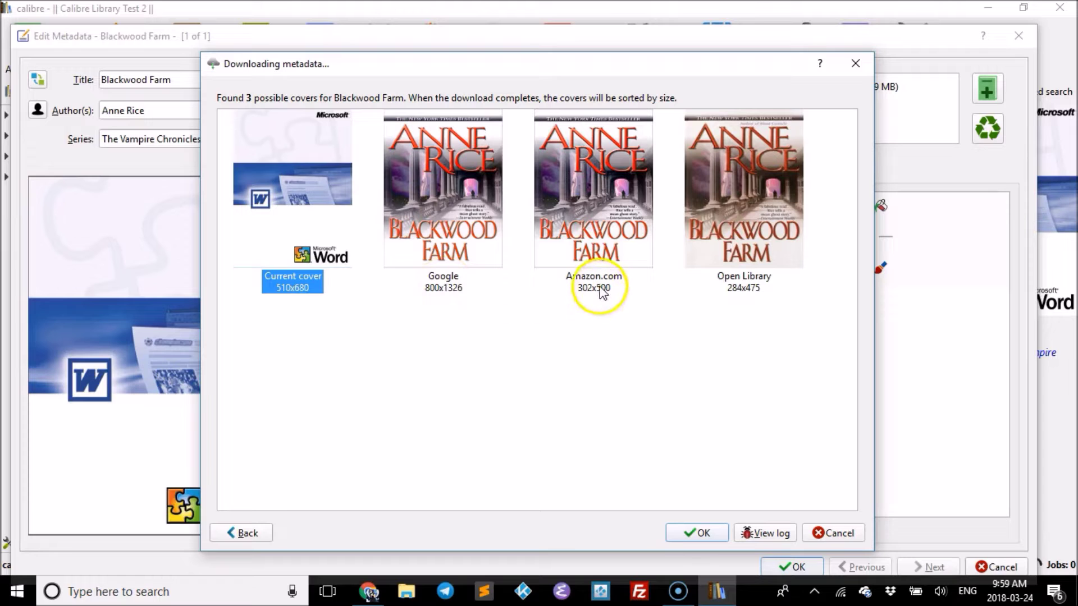
Apply the Google cover together with the downloaded Ballantine metadata
{"action": "left_click", "coordinate": [467, 186]}
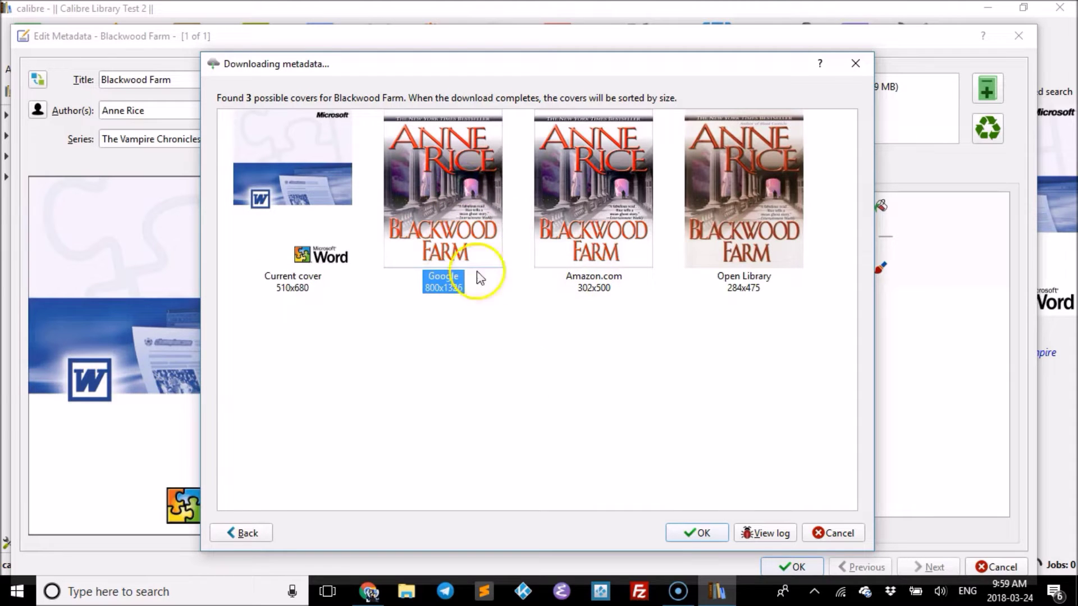
{"action": "left_click", "coordinate": [696, 530]}
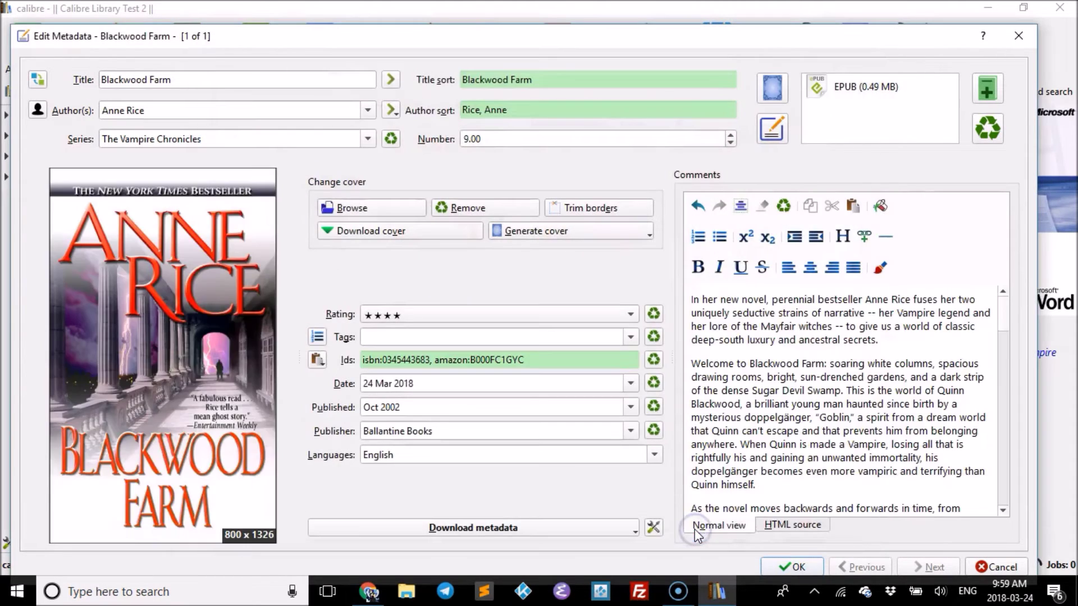
{"action": "left_click", "coordinate": [638, 498]}
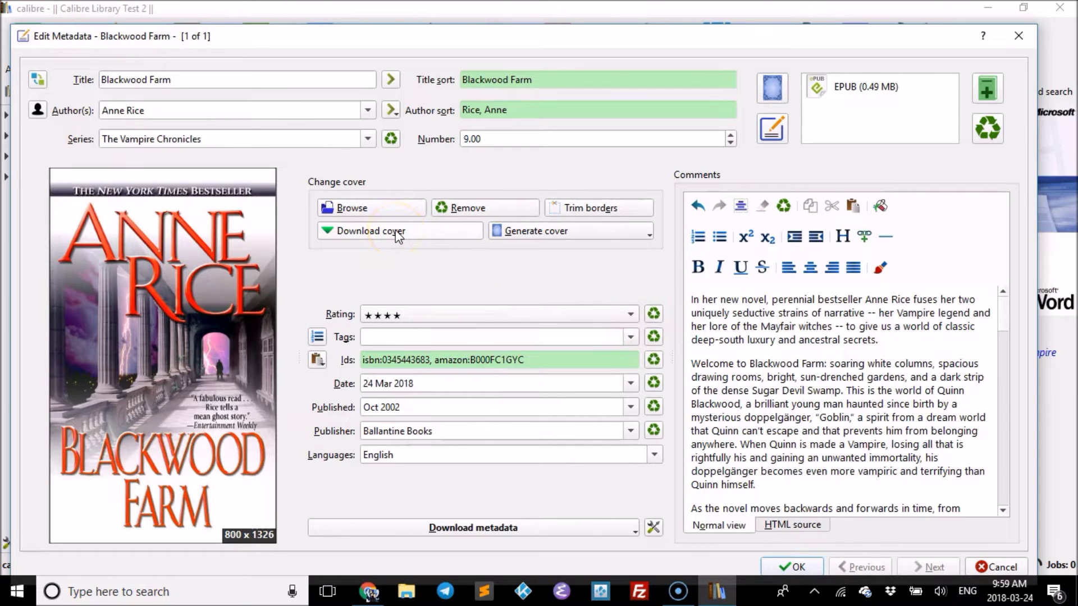
Generate several title covers for Blackwood Farm, ending with an ornate-border design
{"action": "left_click", "coordinate": [550, 230]}
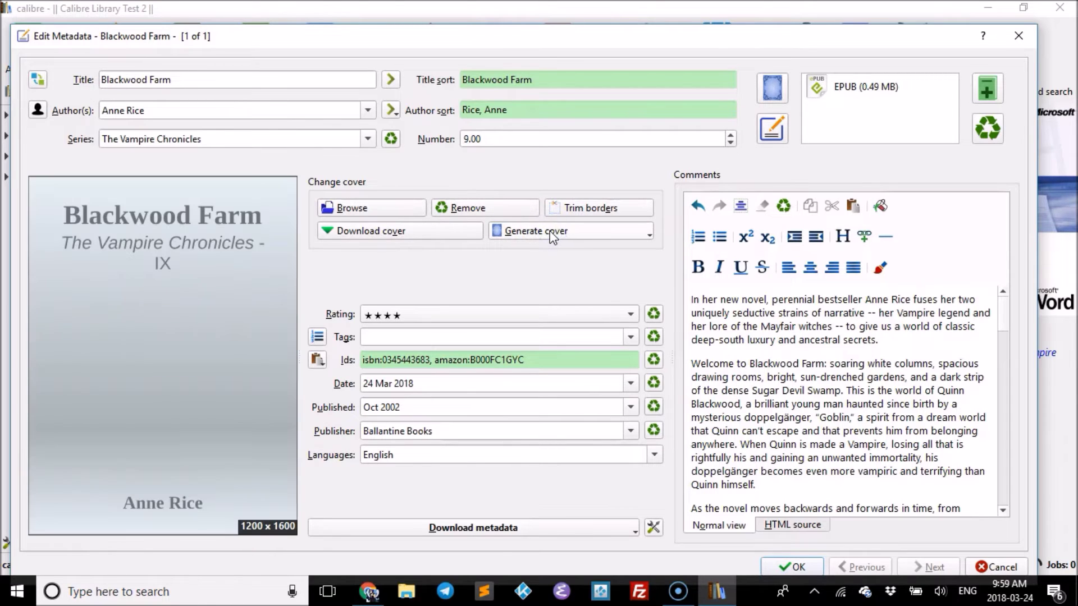
{"action": "left_click", "coordinate": [550, 231]}
{"action": "left_click", "coordinate": [550, 231]}
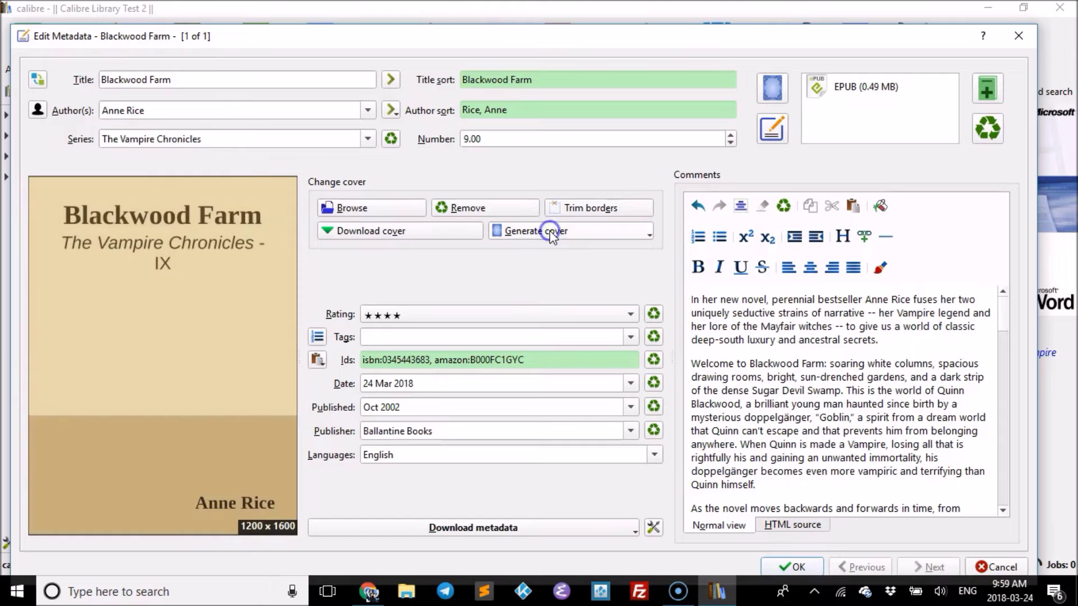
{"action": "left_click", "coordinate": [550, 231]}
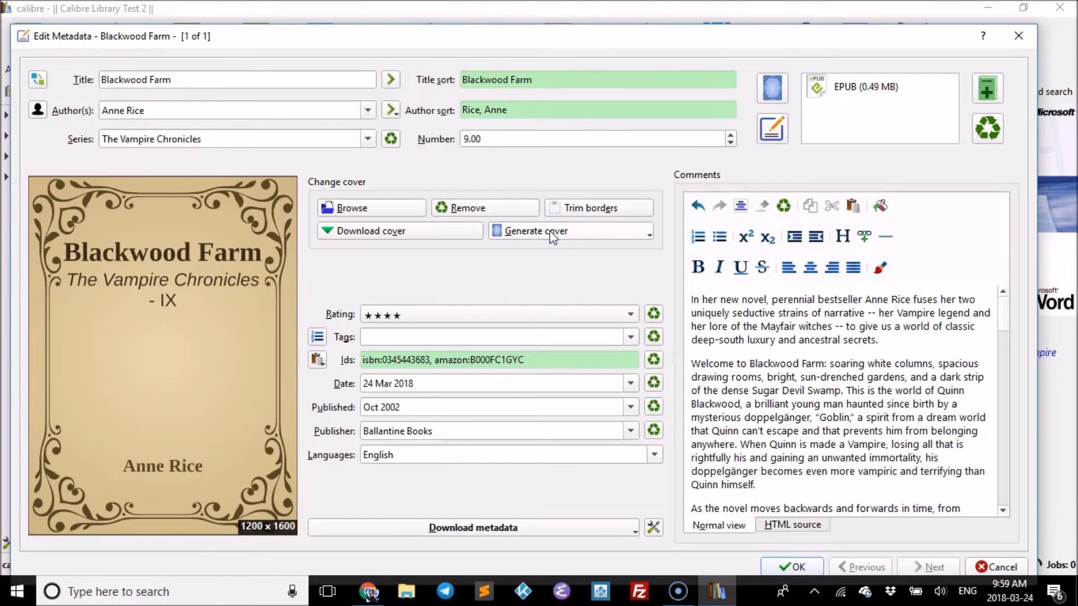
Download covers again, choose the Google Anne Rice cover, and save Blackwood Farm's details
{"action": "left_click", "coordinate": [420, 232]}
{"action": "left_click", "coordinate": [433, 377]}
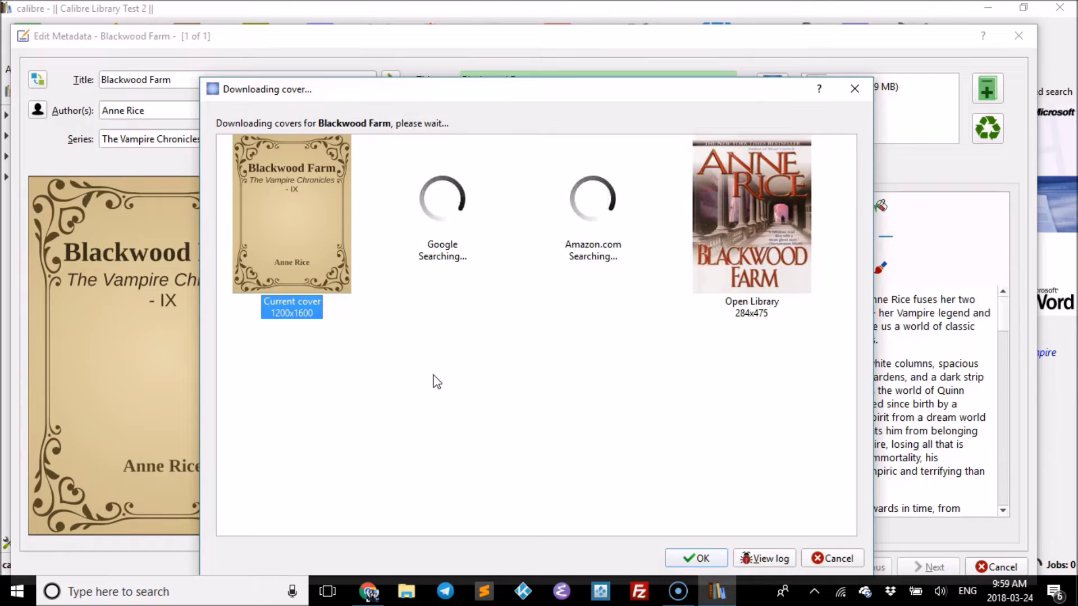
{"action": "left_click", "coordinate": [462, 194]}
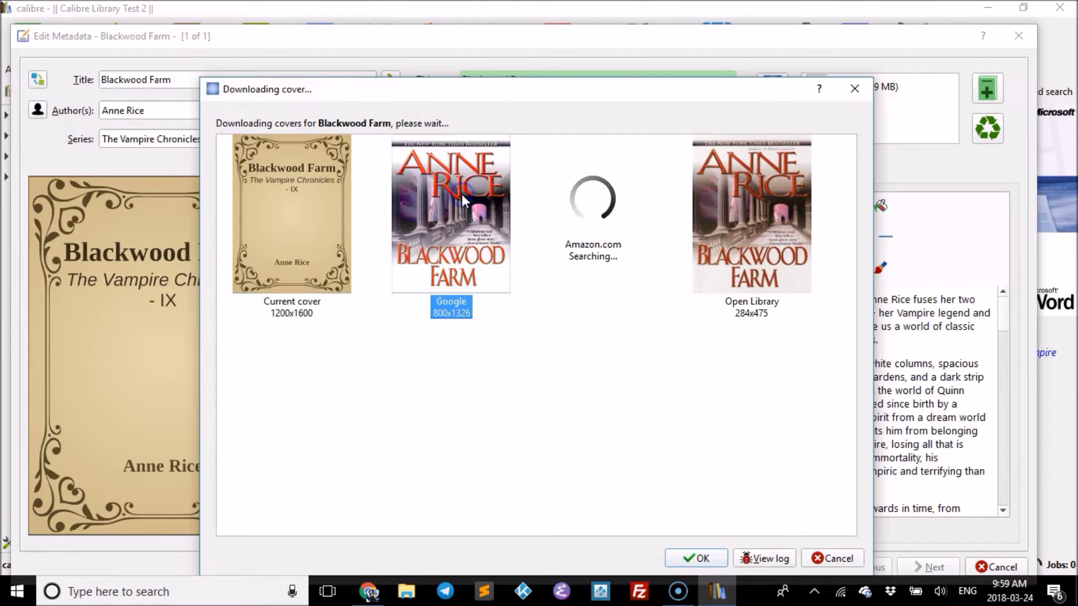
{"action": "left_click", "coordinate": [684, 557]}
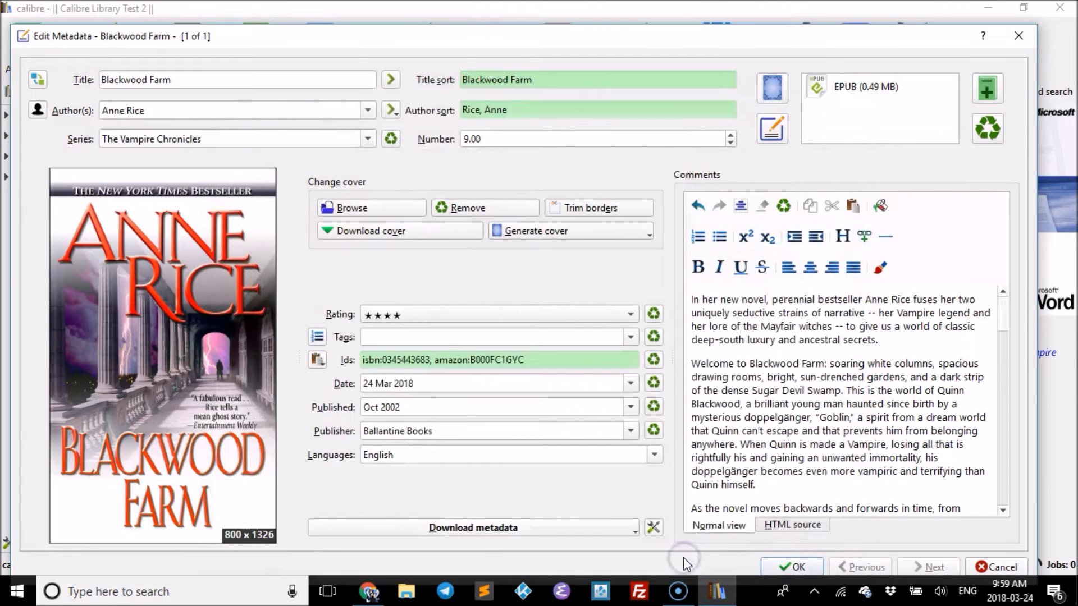
{"action": "left_click", "coordinate": [786, 571]}
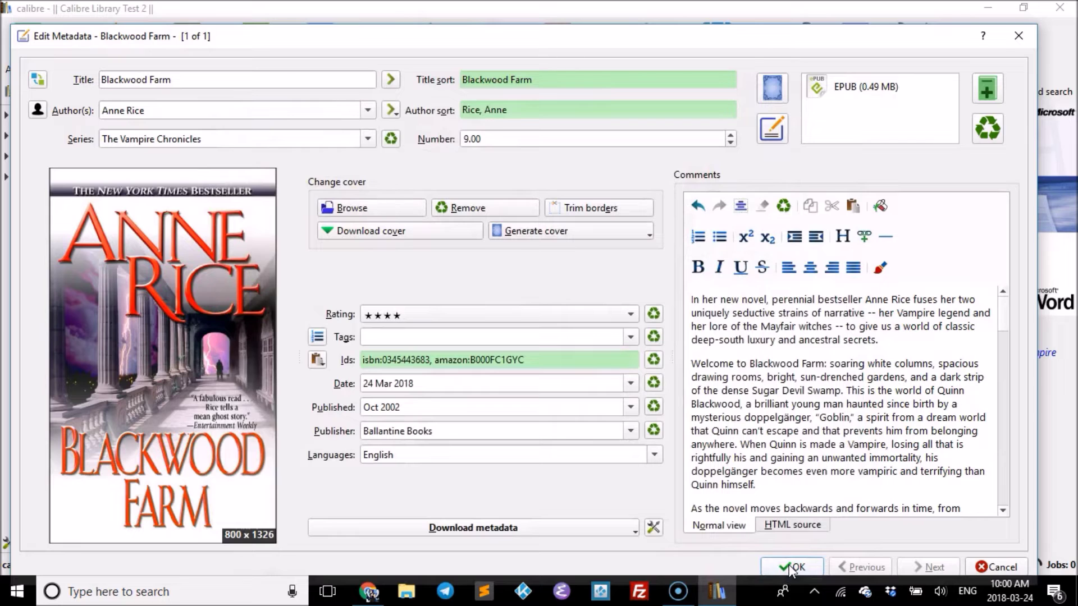
{"action": "left_click", "coordinate": [789, 568]}
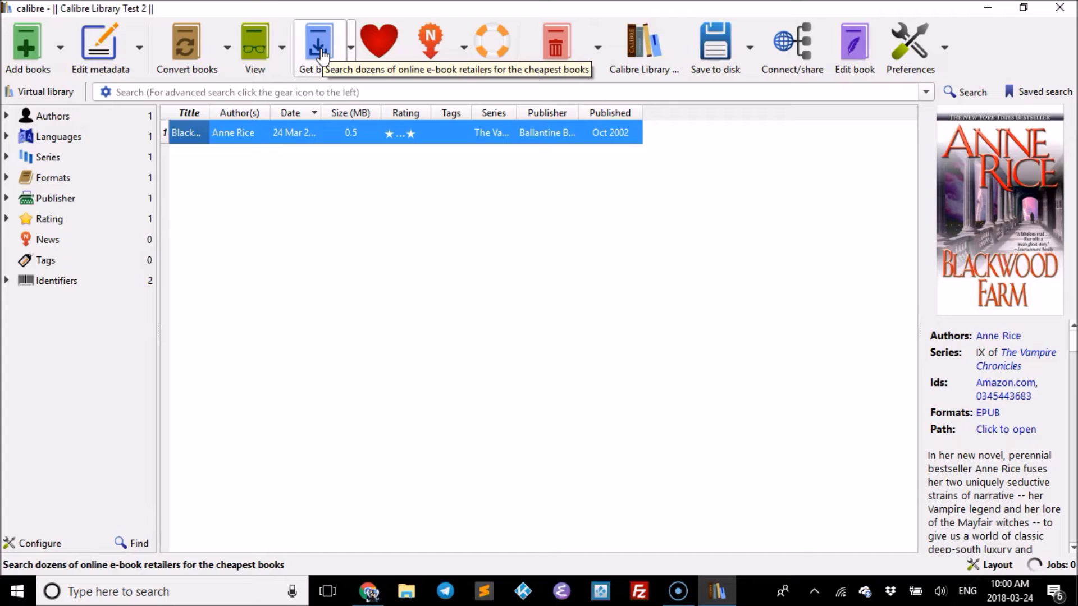
Launch Get books and dismiss its About Get books introduction
{"action": "left_click", "coordinate": [321, 58]}
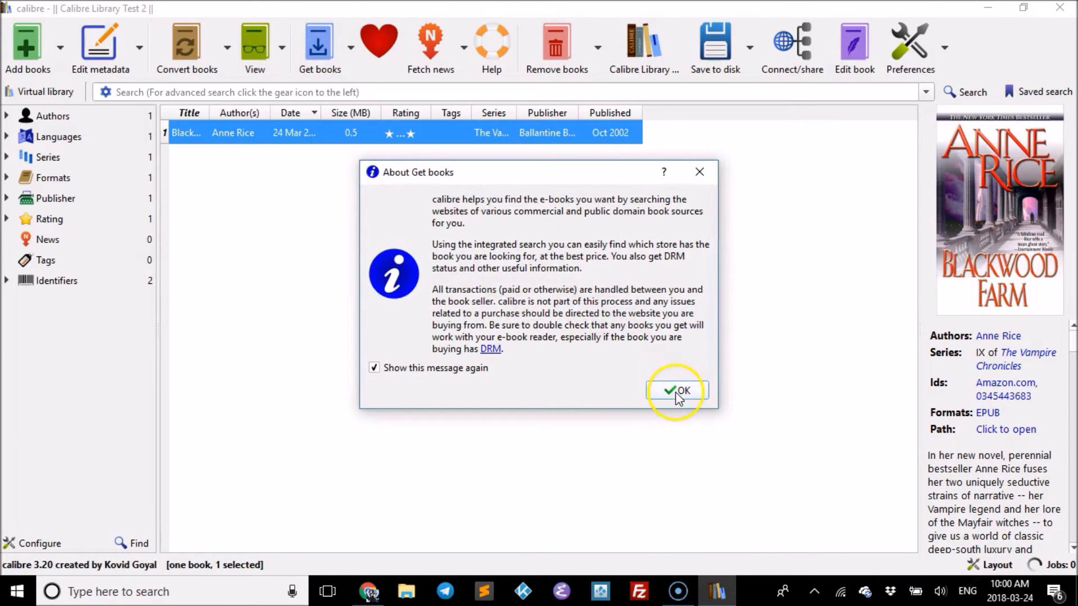
{"action": "left_click", "coordinate": [669, 390]}
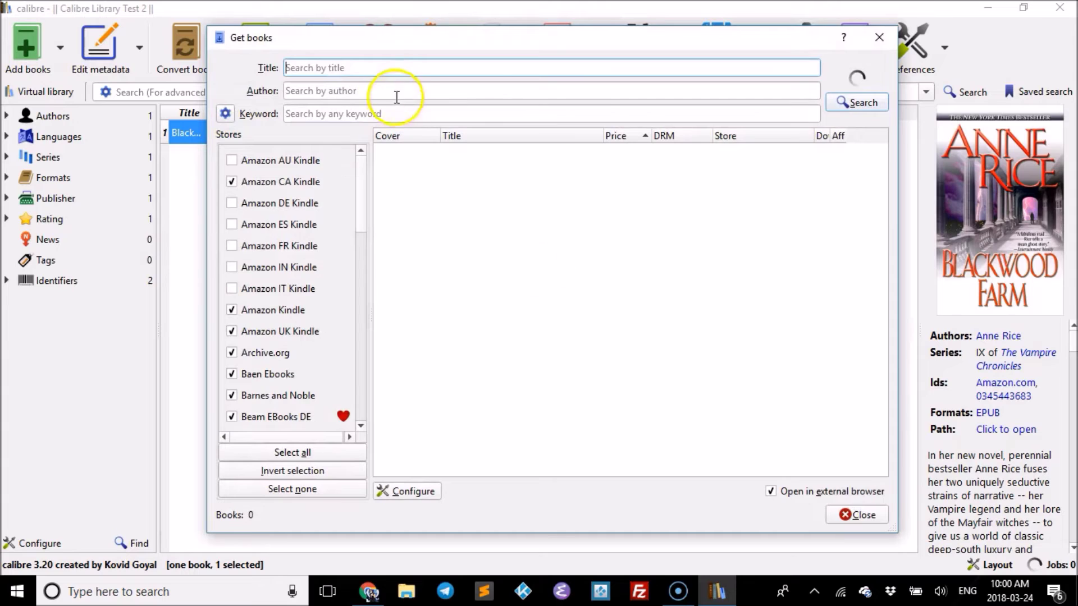
{"action": "type", "text": "Du"}
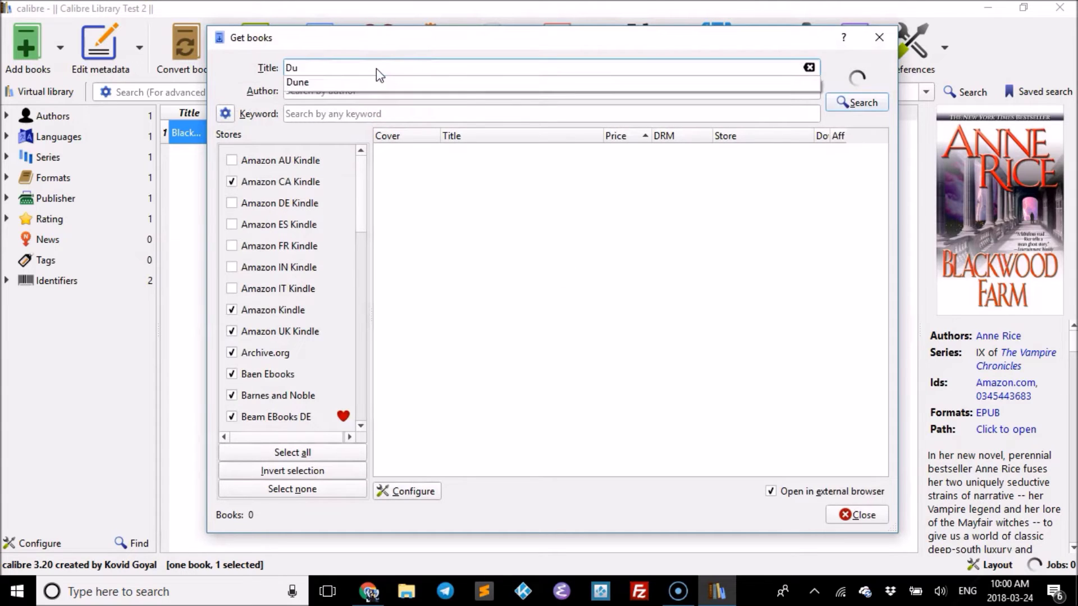
{"action": "type", "text": "ne"}
Search the online e-book stores for the title 'Dune'
{"action": "left_click", "coordinate": [488, 264]}
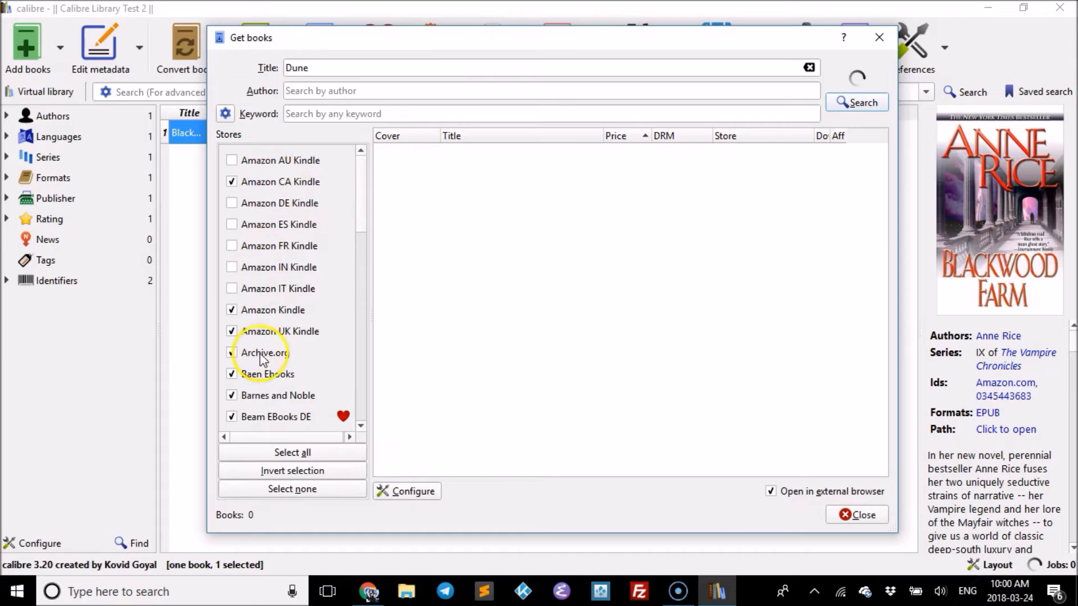
{"action": "left_click", "coordinate": [859, 104]}
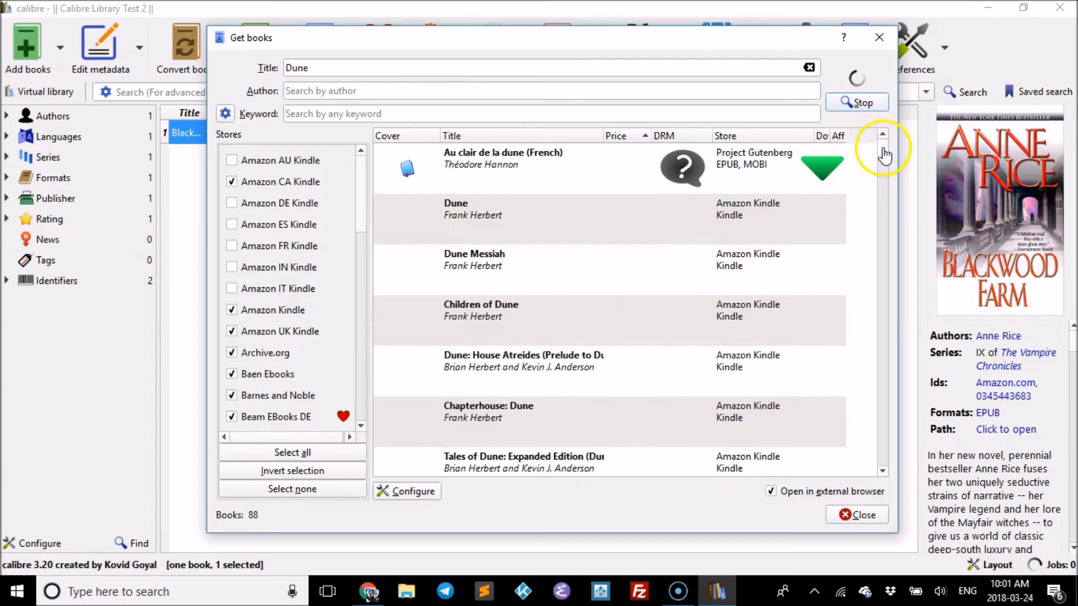
{"action": "left_click_drag", "start_coordinate": [884, 154], "coordinate": [886, 183]}
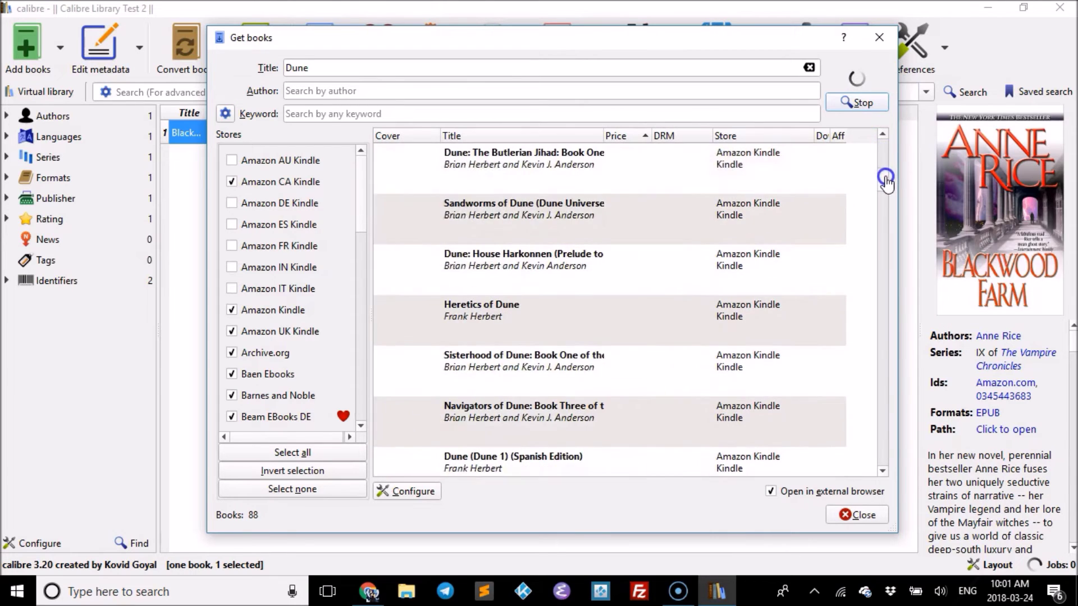
{"action": "left_click_drag", "start_coordinate": [886, 182], "coordinate": [885, 202]}
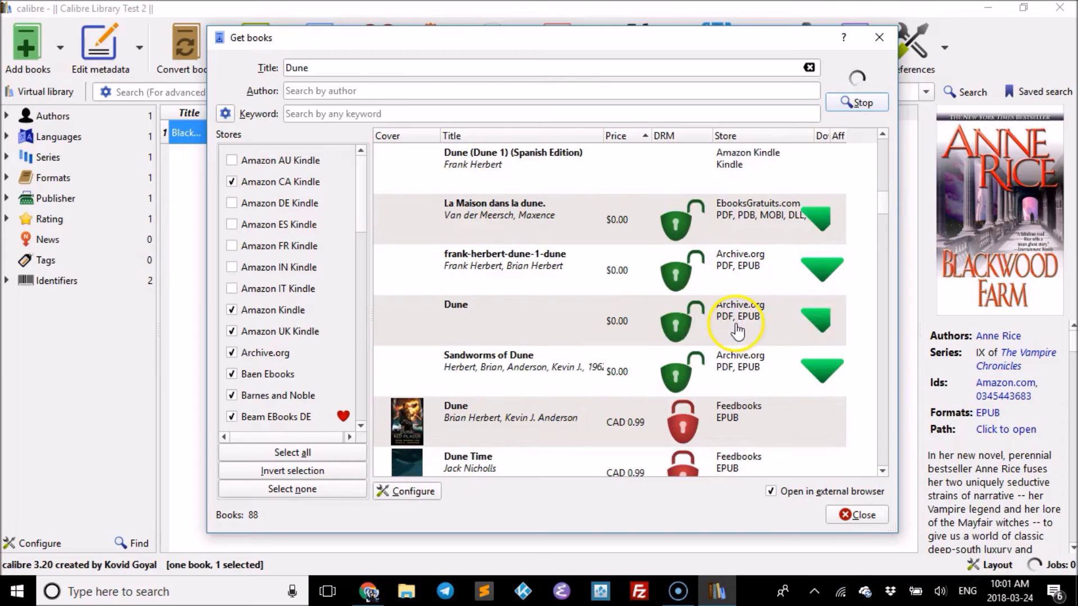
Download the free $0.00 Archive.org Dune as EPUB and acknowledge the notice
{"action": "left_click", "coordinate": [675, 332]}
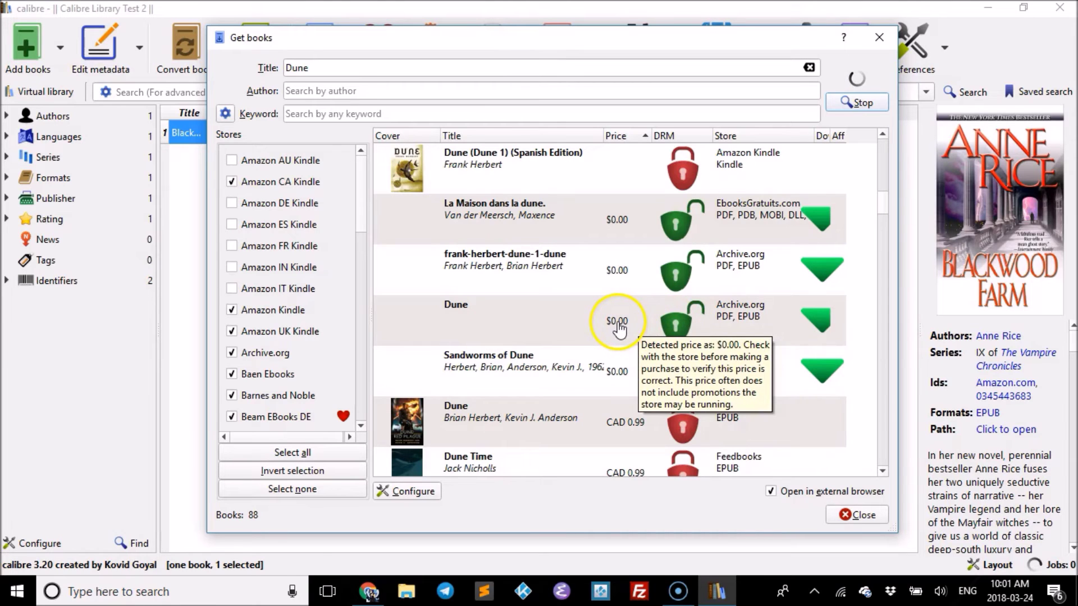
{"action": "double_click", "coordinate": [655, 320]}
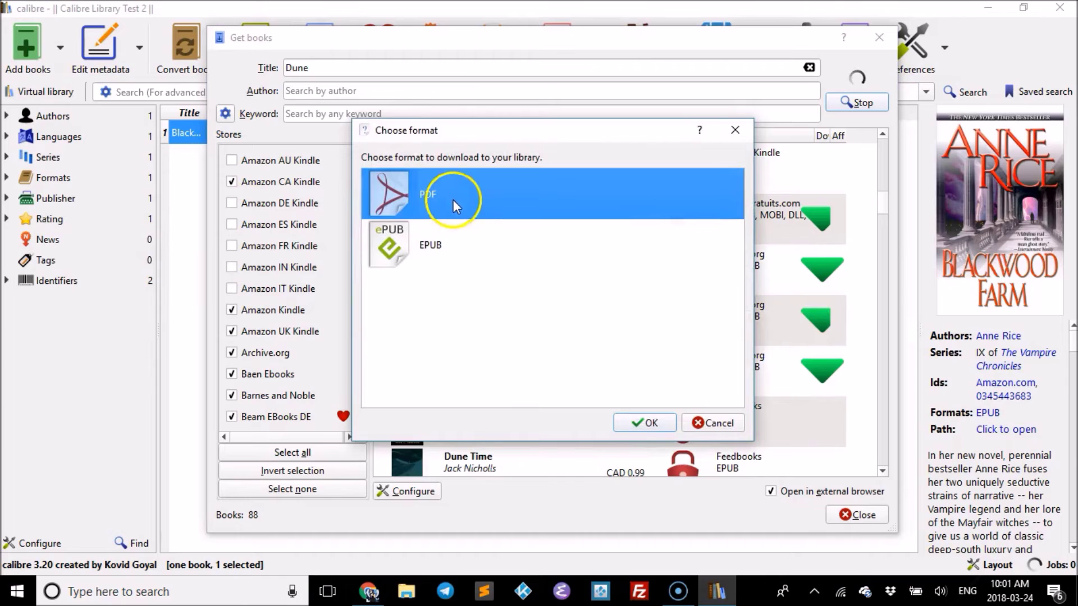
{"action": "left_click", "coordinate": [439, 244]}
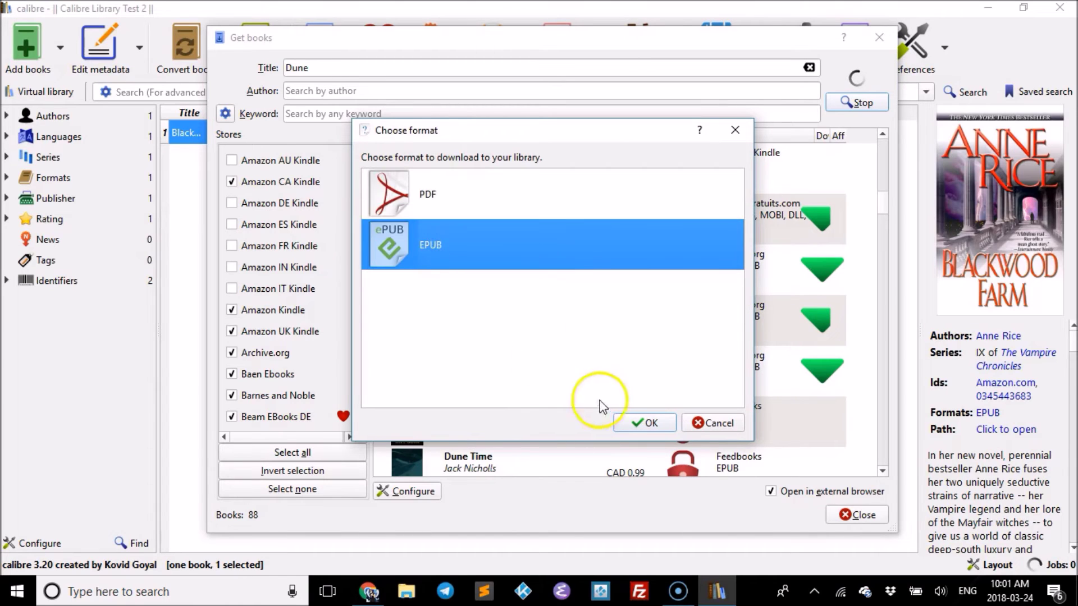
{"action": "left_click", "coordinate": [633, 422]}
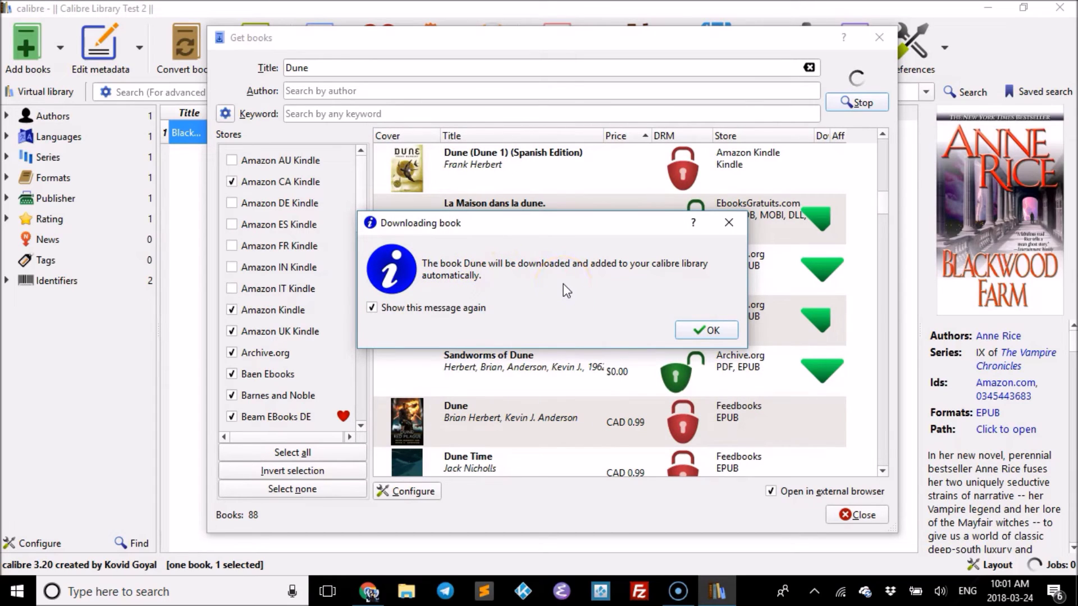
{"action": "left_click", "coordinate": [700, 335]}
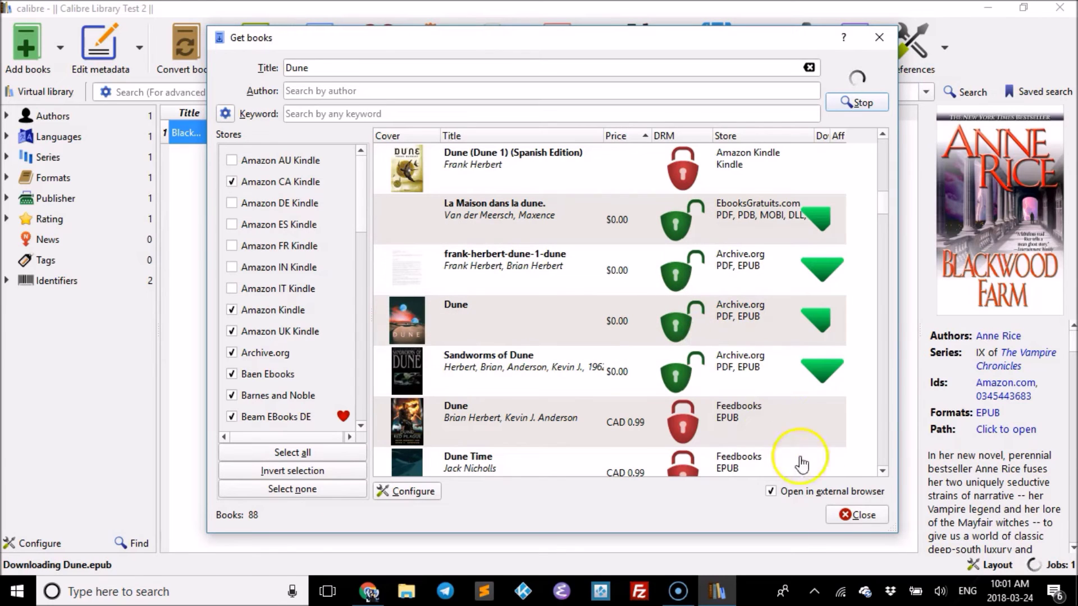
Close Get books and bring up the metadata editor for the new Dune book
{"action": "left_click", "coordinate": [847, 517]}
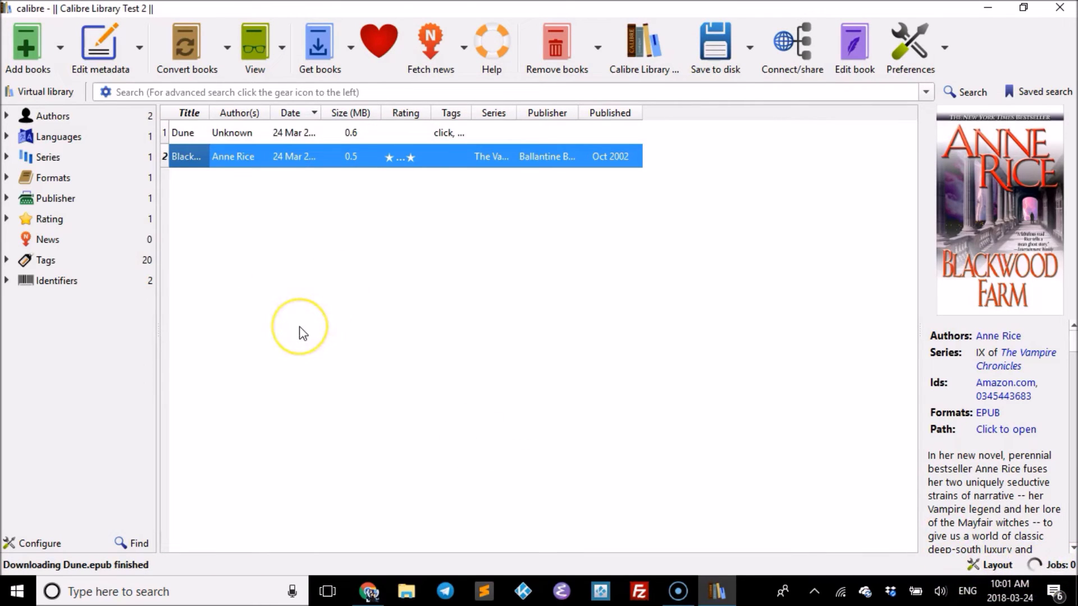
{"action": "left_click", "coordinate": [218, 137]}
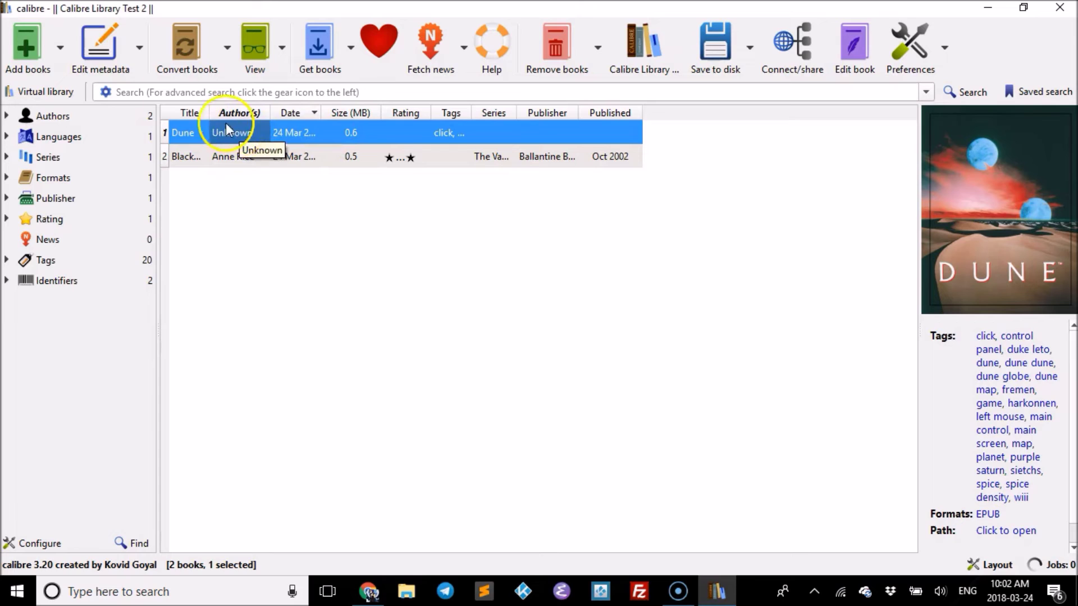
{"action": "left_click", "coordinate": [98, 52]}
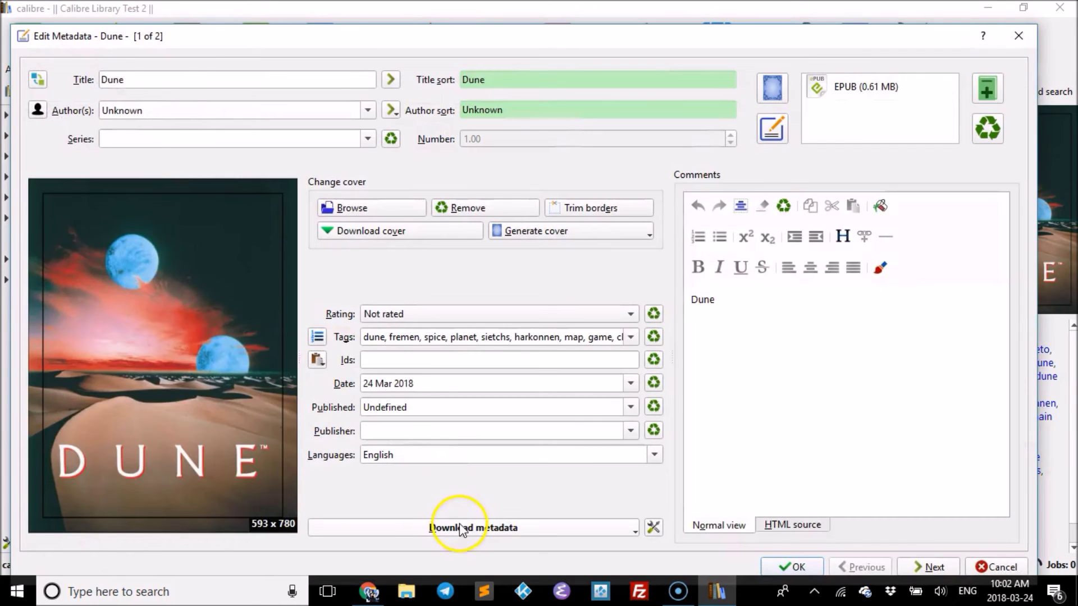
Download metadata for Dune and pick the Frank Herbert 2005 result
{"action": "left_click", "coordinate": [461, 528]}
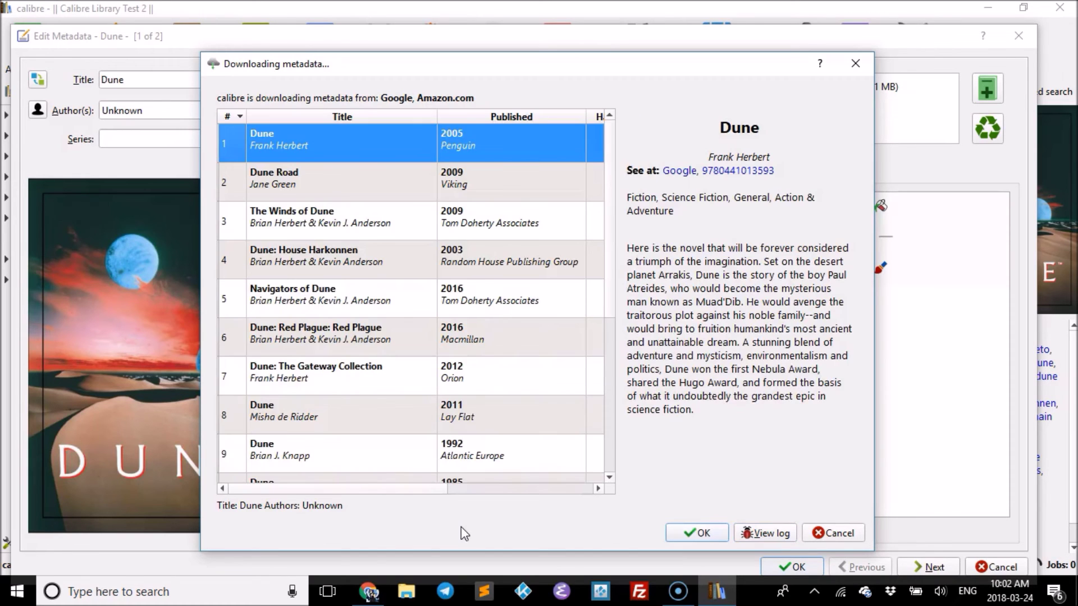
{"action": "left_click", "coordinate": [400, 137]}
{"action": "left_click", "coordinate": [690, 535]}
{"action": "left_click", "coordinate": [690, 534]}
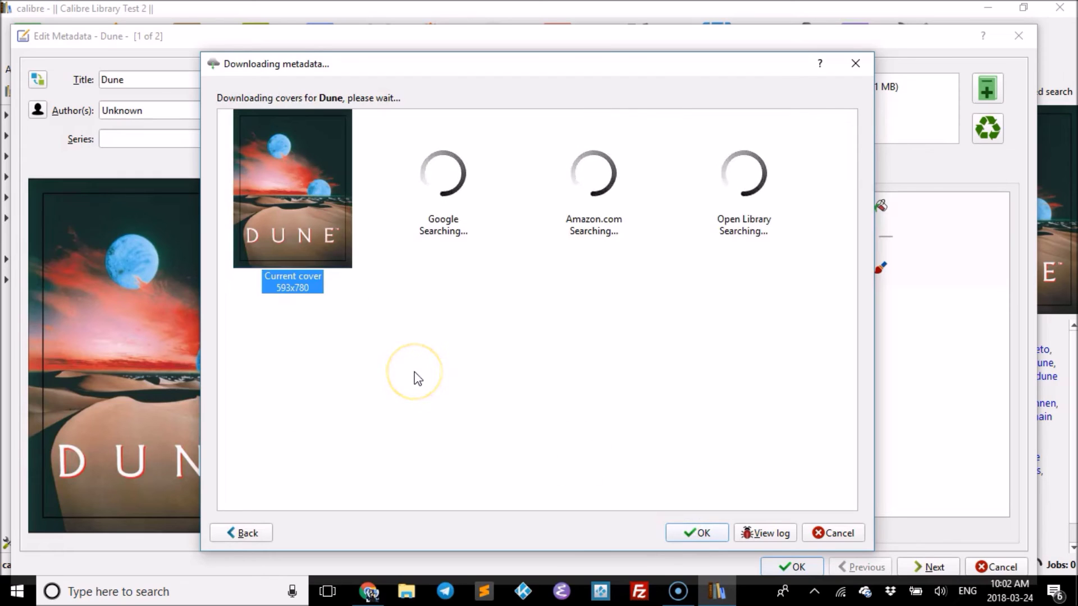
Keep Dune's current desert cover and save the downloaded Penguin, March 2005 details
{"action": "left_click", "coordinate": [301, 216]}
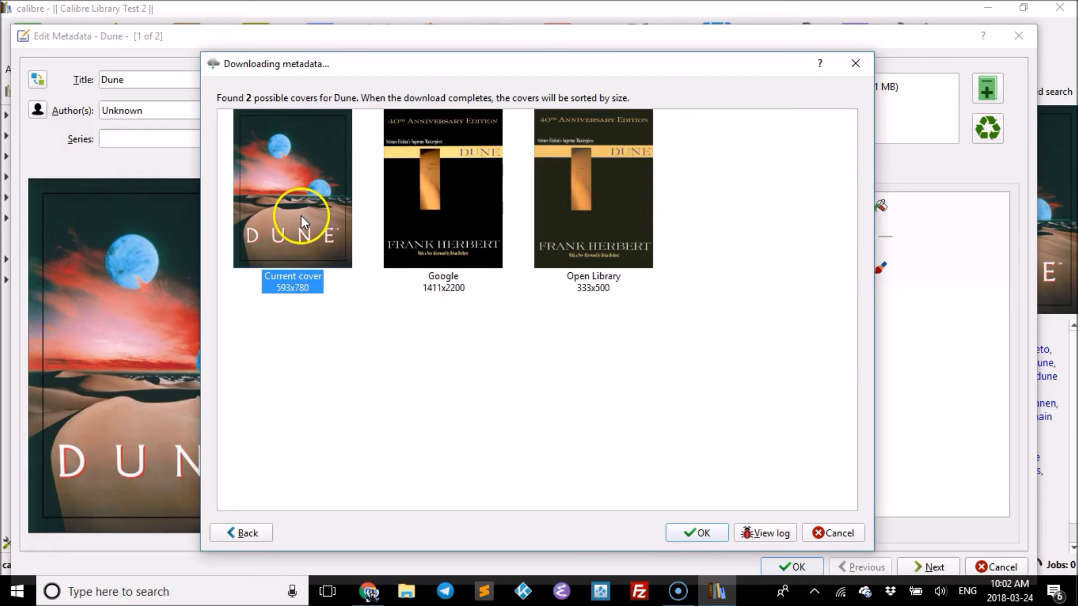
{"action": "left_click", "coordinate": [696, 533]}
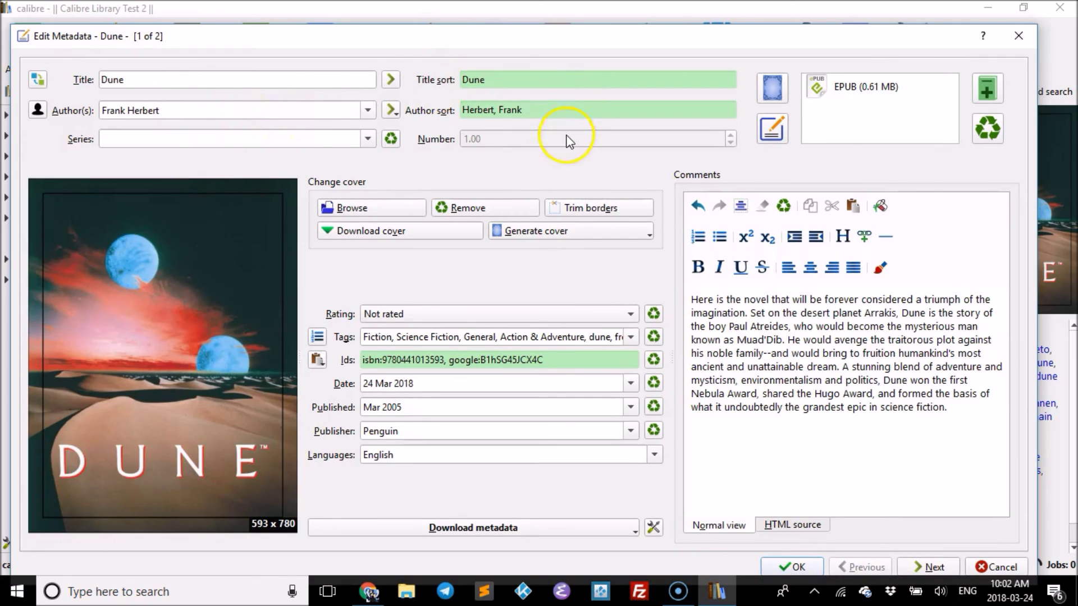
{"action": "left_click", "coordinate": [788, 567]}
{"action": "left_click", "coordinate": [770, 570]}
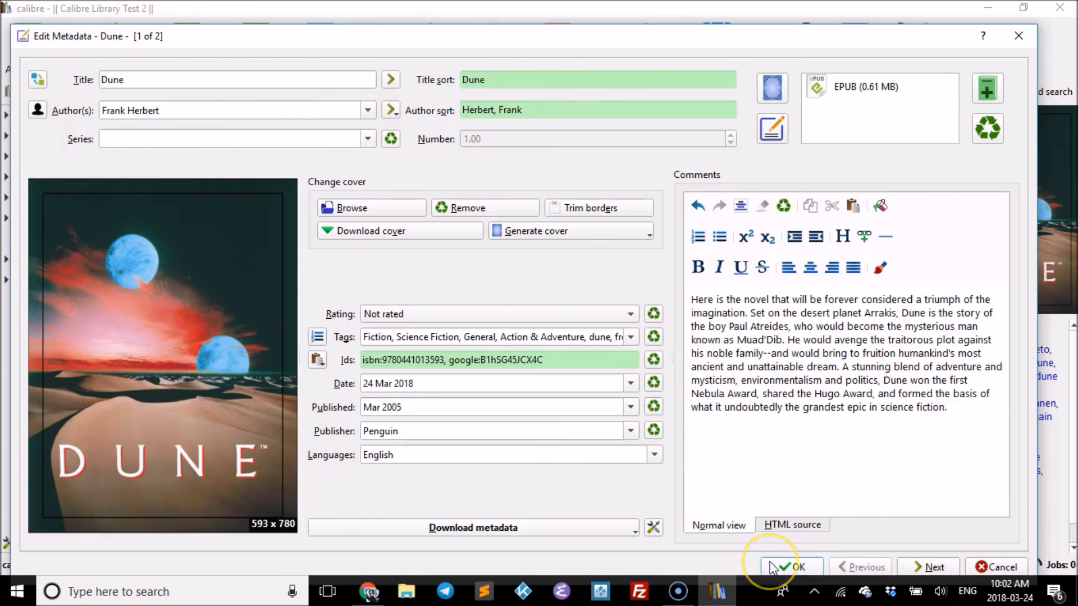
{"action": "left_click", "coordinate": [771, 570]}
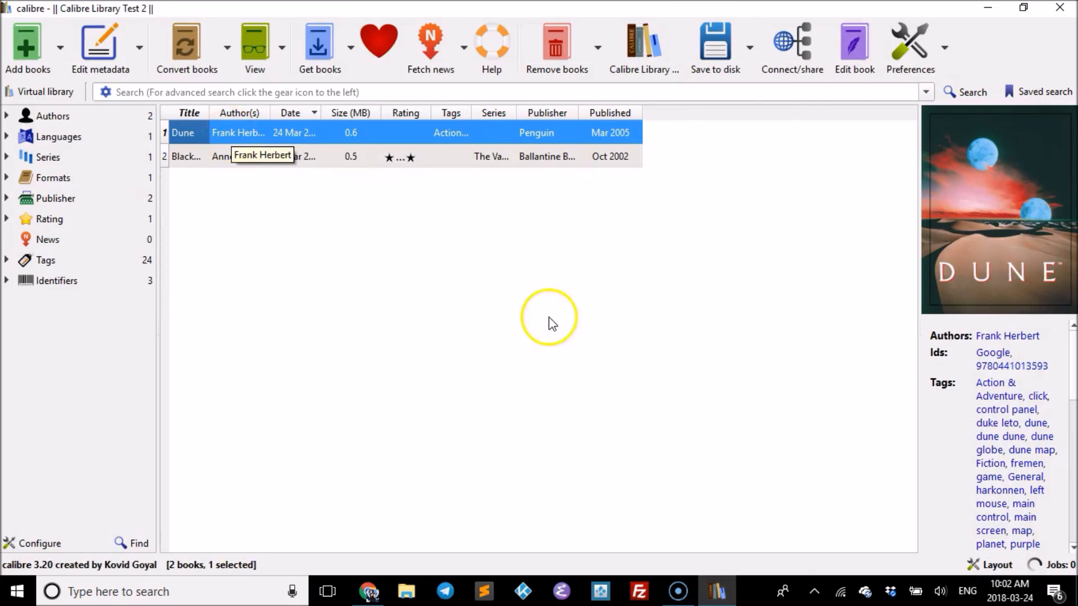
Scroll Dune's book details panel to review its tags and Arrakis description
{"action": "left_click", "coordinate": [1073, 389]}
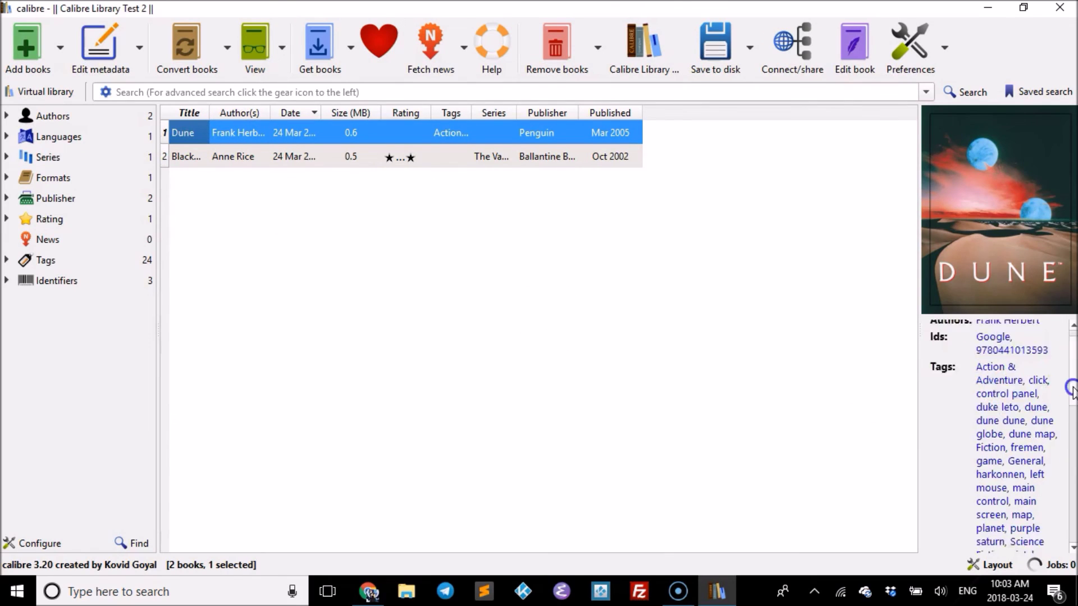
{"action": "left_click_drag", "start_coordinate": [1074, 388], "coordinate": [1073, 482]}
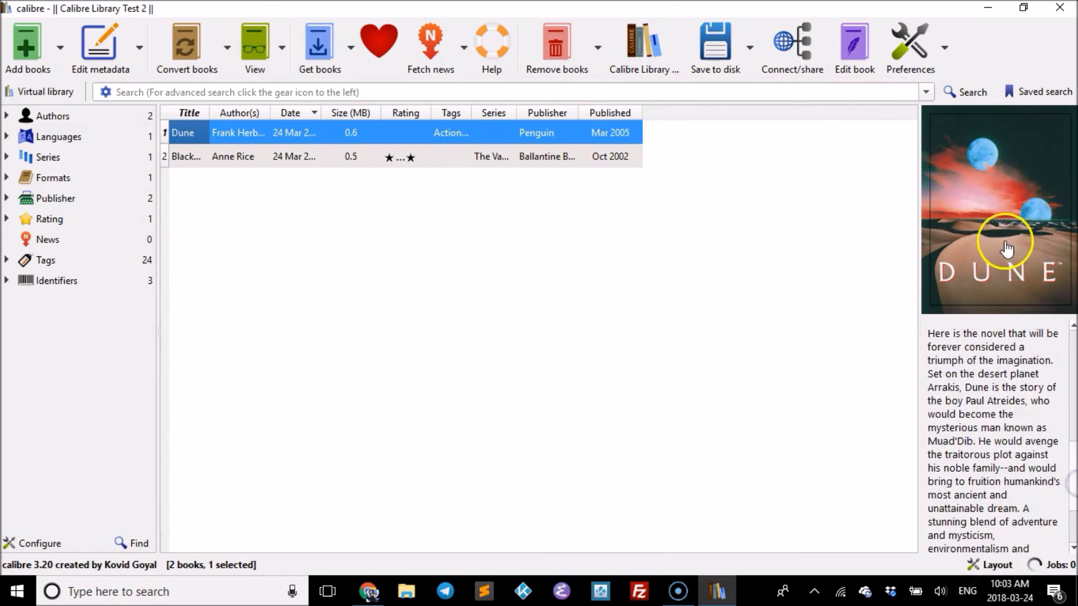